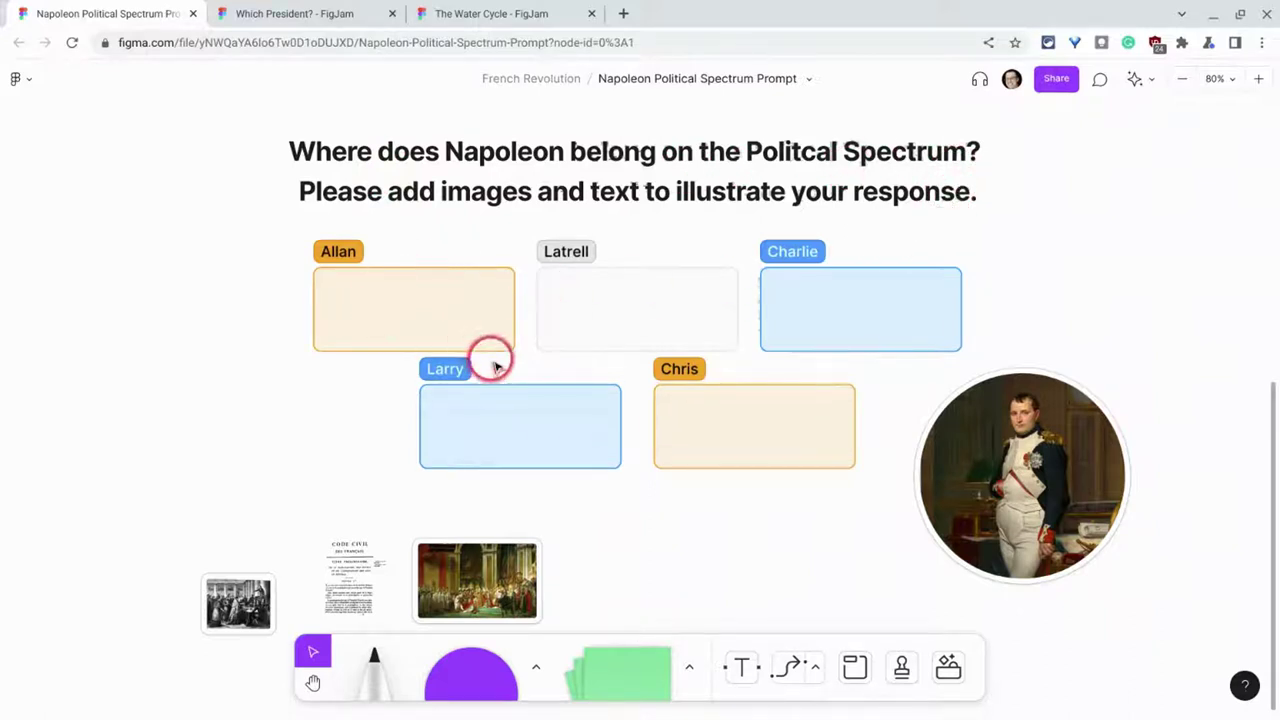
Place a new section, Section 1, to the left of the student sections
{"action": "left_click", "coordinate": [428, 370]}
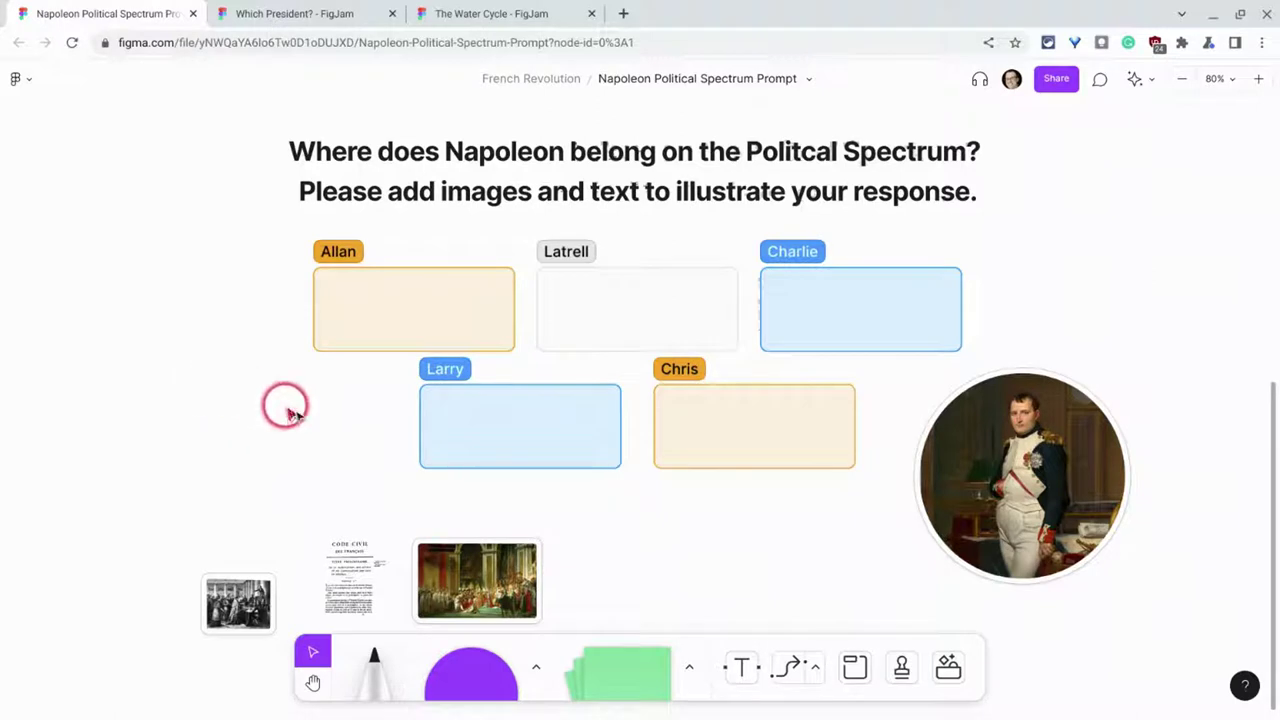
{"action": "left_click", "coordinate": [855, 677]}
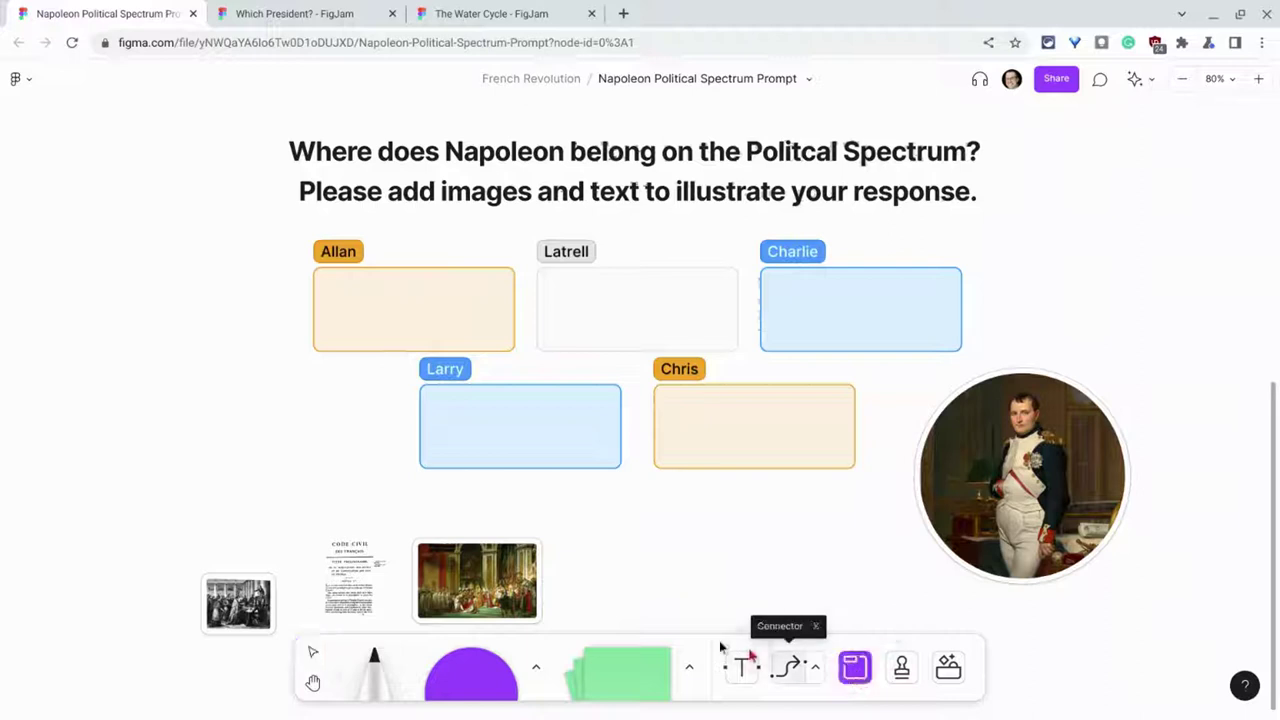
{"action": "left_click", "coordinate": [135, 450]}
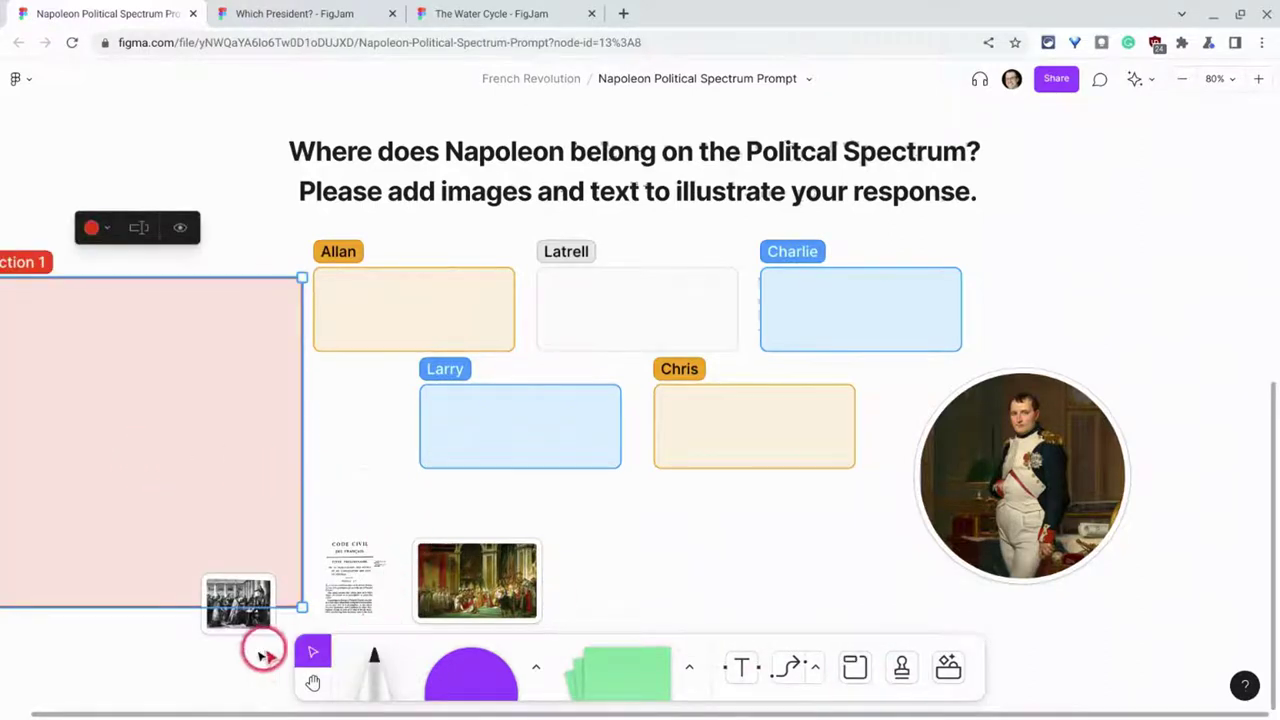
Pan the board into view and shrink the new section into a tall block
{"action": "left_click", "coordinate": [302, 683]}
{"action": "left_click_drag", "start_coordinate": [202, 666], "coordinate": [345, 667]}
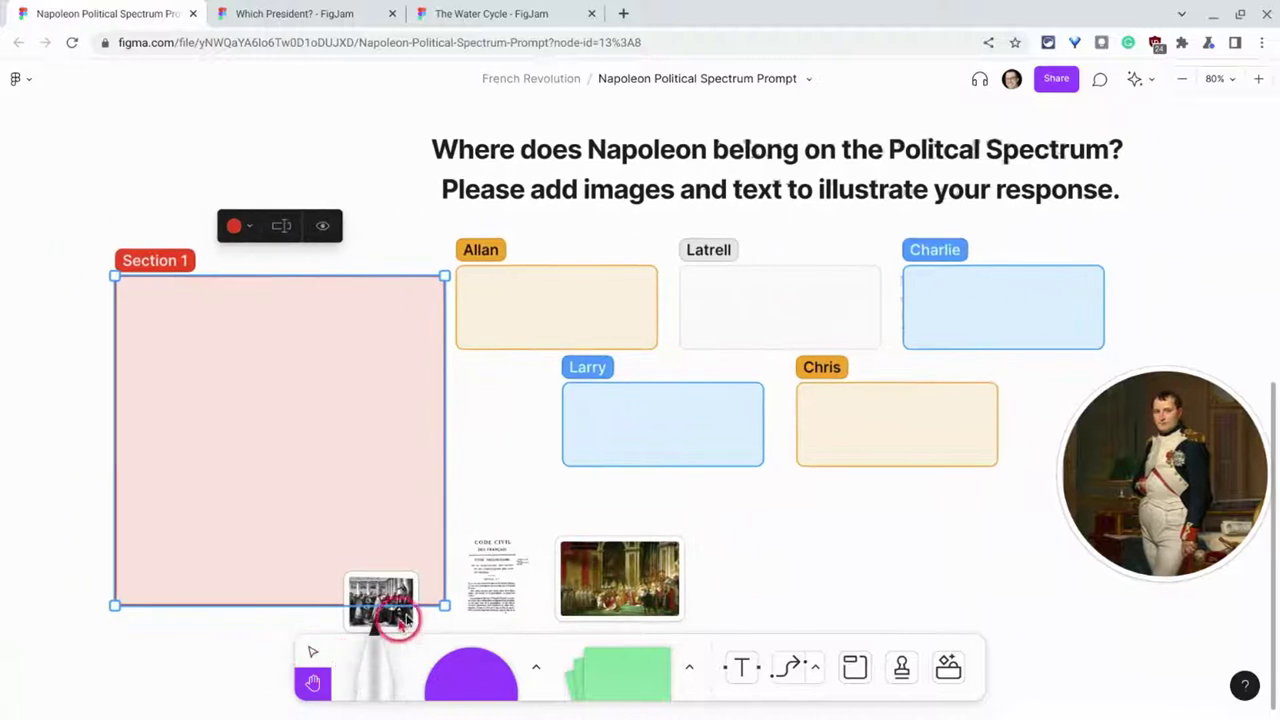
{"action": "left_click_drag", "start_coordinate": [445, 608], "coordinate": [330, 558]}
{"action": "key", "text": "v"}
{"action": "left_click_drag", "start_coordinate": [76, 568], "coordinate": [107, 500]}
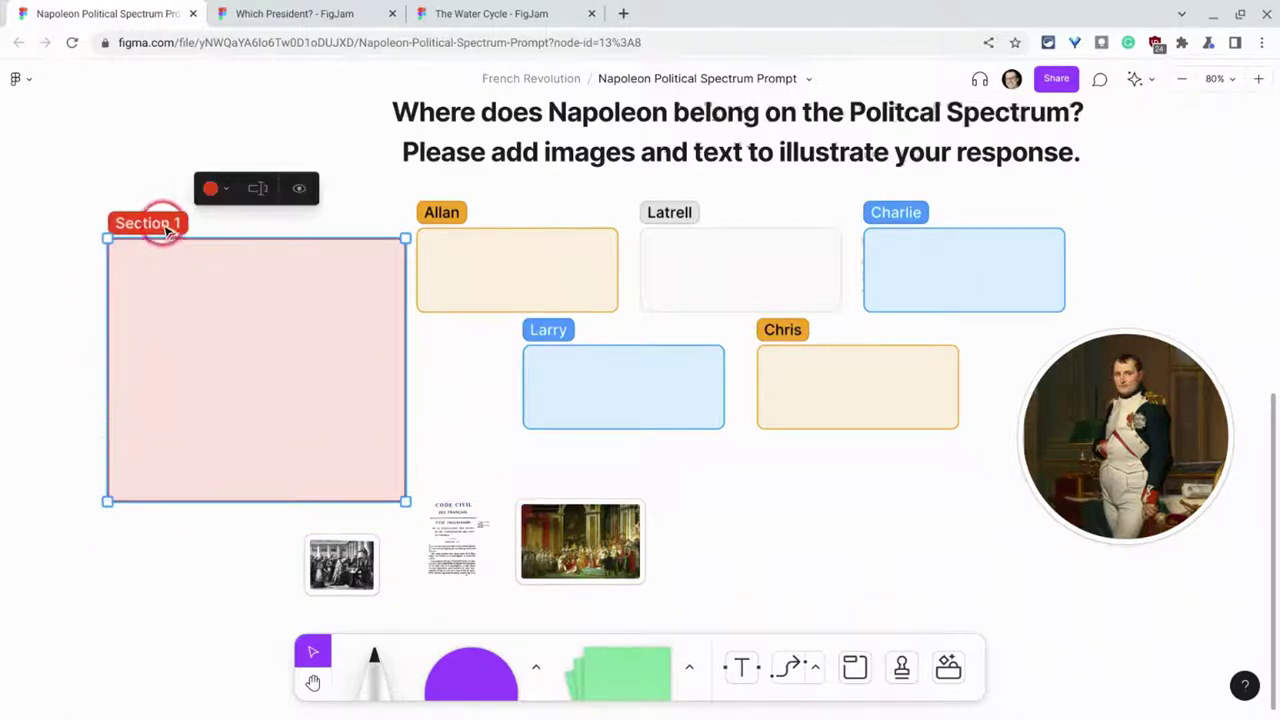
Make the new section light pink and erase its Section 1 title
{"action": "left_click", "coordinate": [222, 189]}
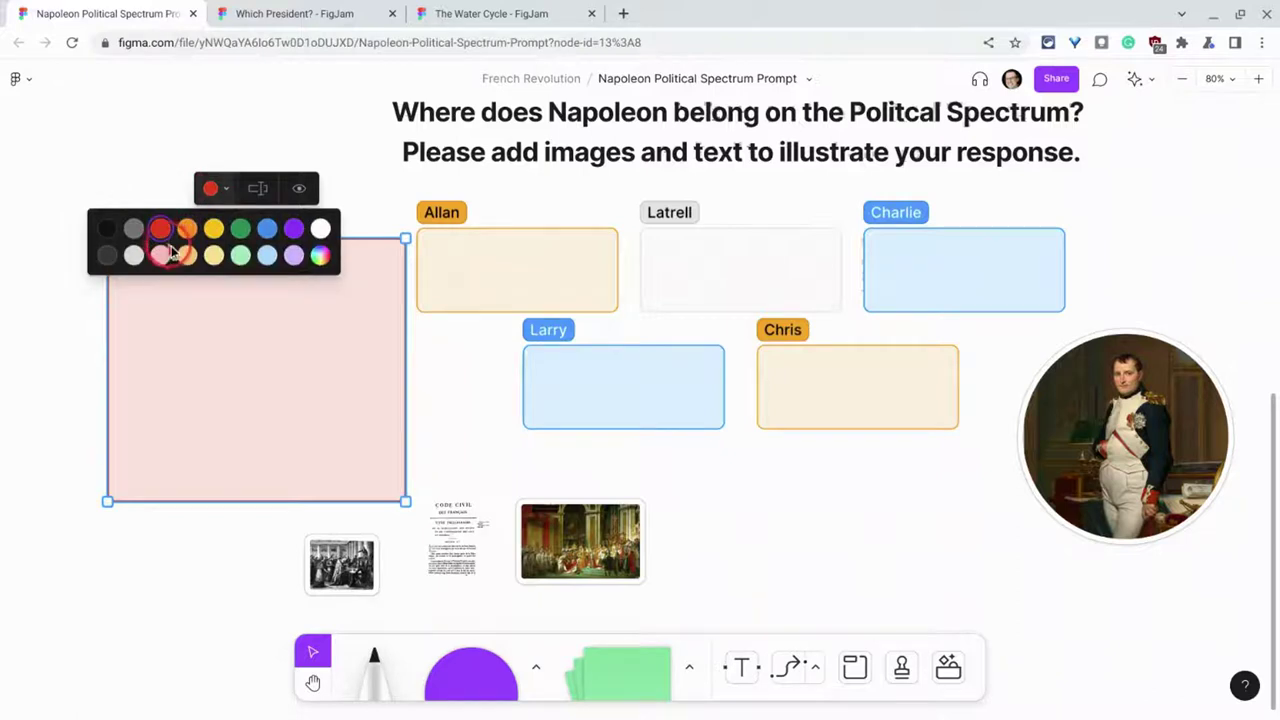
{"action": "left_click", "coordinate": [231, 228]}
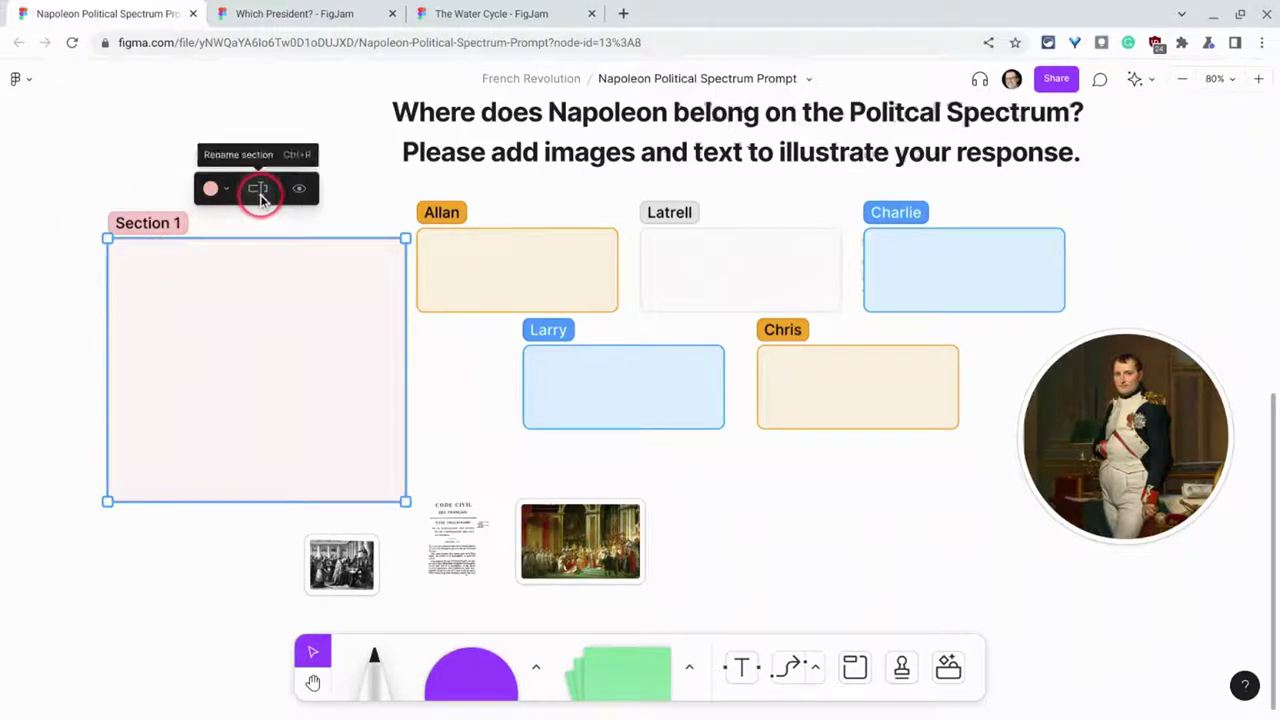
{"action": "left_click", "coordinate": [259, 196]}
{"action": "left_click", "coordinate": [171, 222]}
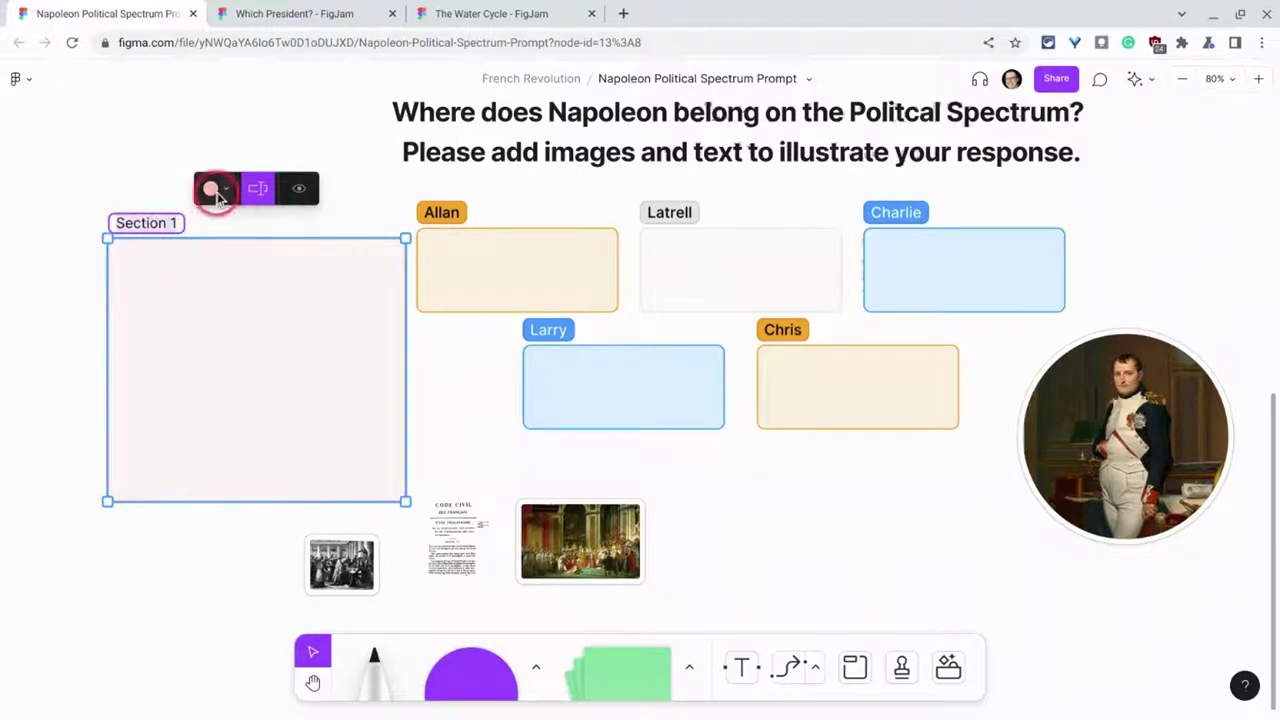
{"action": "key", "text": "BackSpace"}
{"action": "key", "text": "BackSpace"}
{"action": "key", "text": "BackSpace"}
{"action": "key", "text": "BackSpace"}
{"action": "key", "text": "BackSpace"}
{"action": "key", "text": "BackSpace"}
{"action": "key", "text": "BackSpace"}
{"action": "key", "text": "BackSpace"}
{"action": "key", "text": "BackSpace"}
{"action": "left_click", "coordinate": [250, 238]}
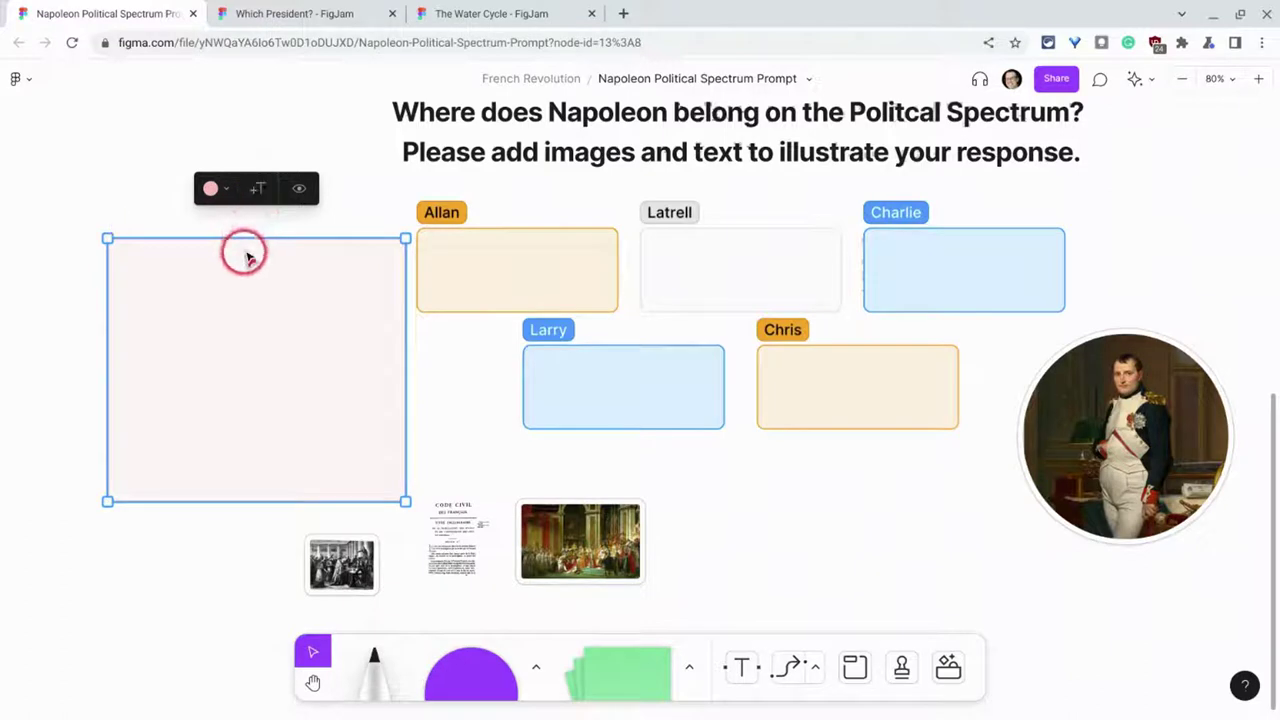
Title the section Tom, then hide and re-show its contents
{"action": "left_click", "coordinate": [259, 196]}
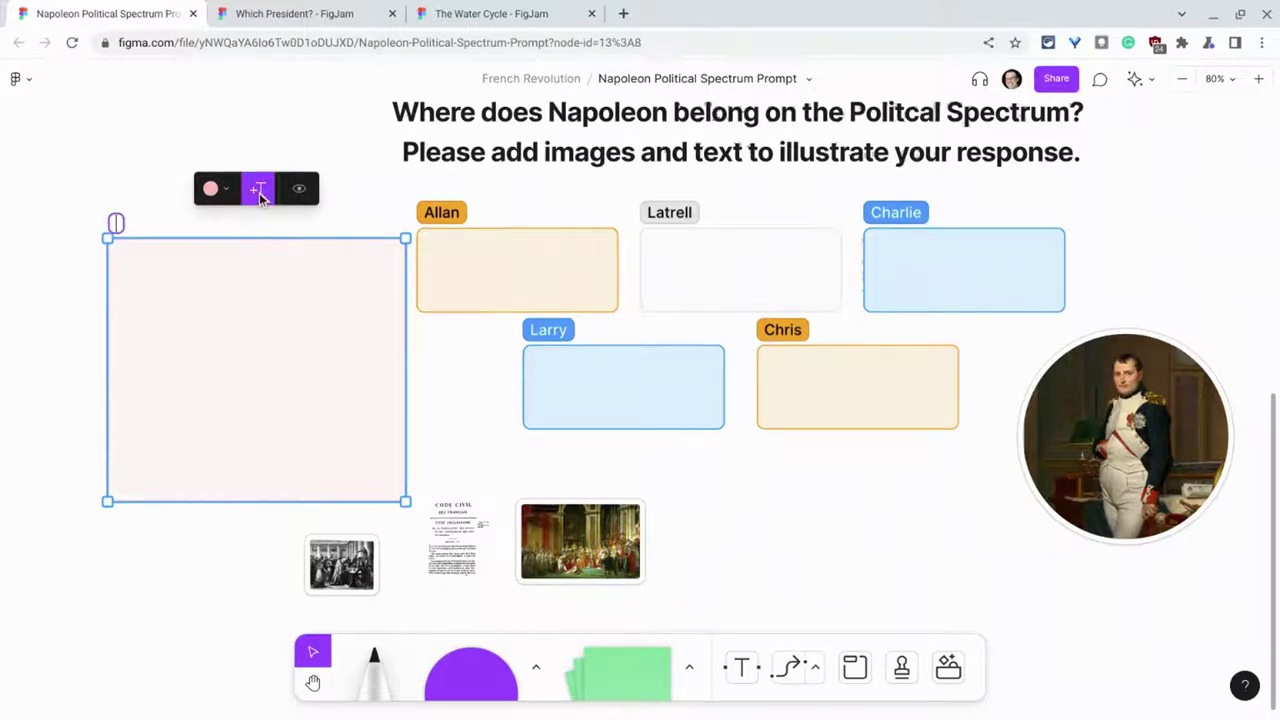
{"action": "type", "text": "Tom"}
{"action": "left_click", "coordinate": [300, 195]}
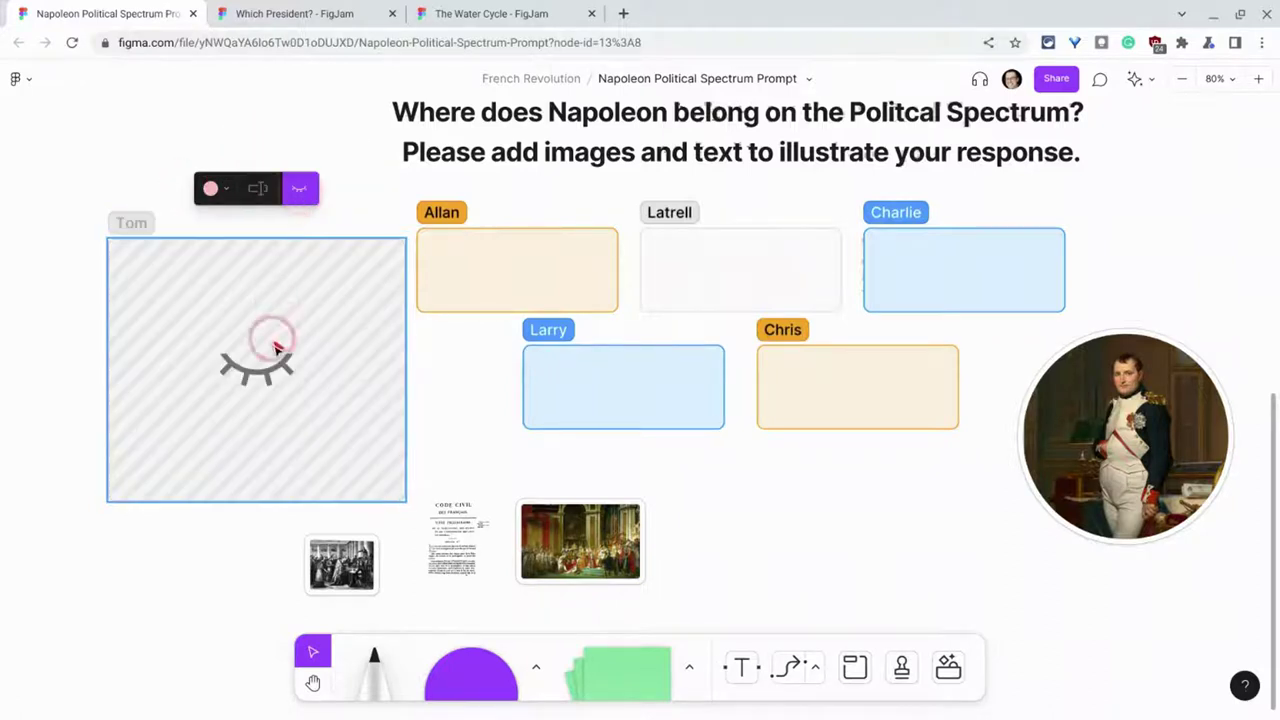
{"action": "left_click", "coordinate": [300, 192]}
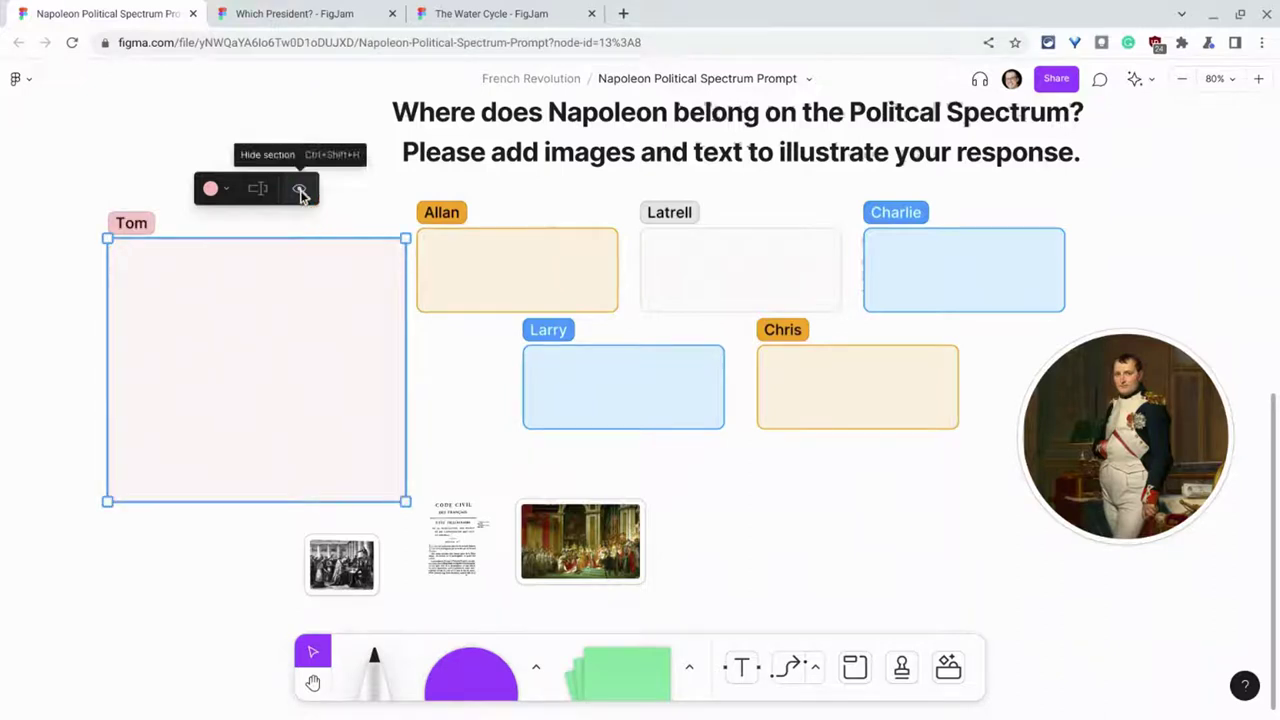
Move the engraving, Code Civil page and coronation painting into Tom, enlarging the engraving
{"action": "left_click", "coordinate": [348, 574]}
{"action": "left_click_drag", "start_coordinate": [350, 578], "coordinate": [251, 349]}
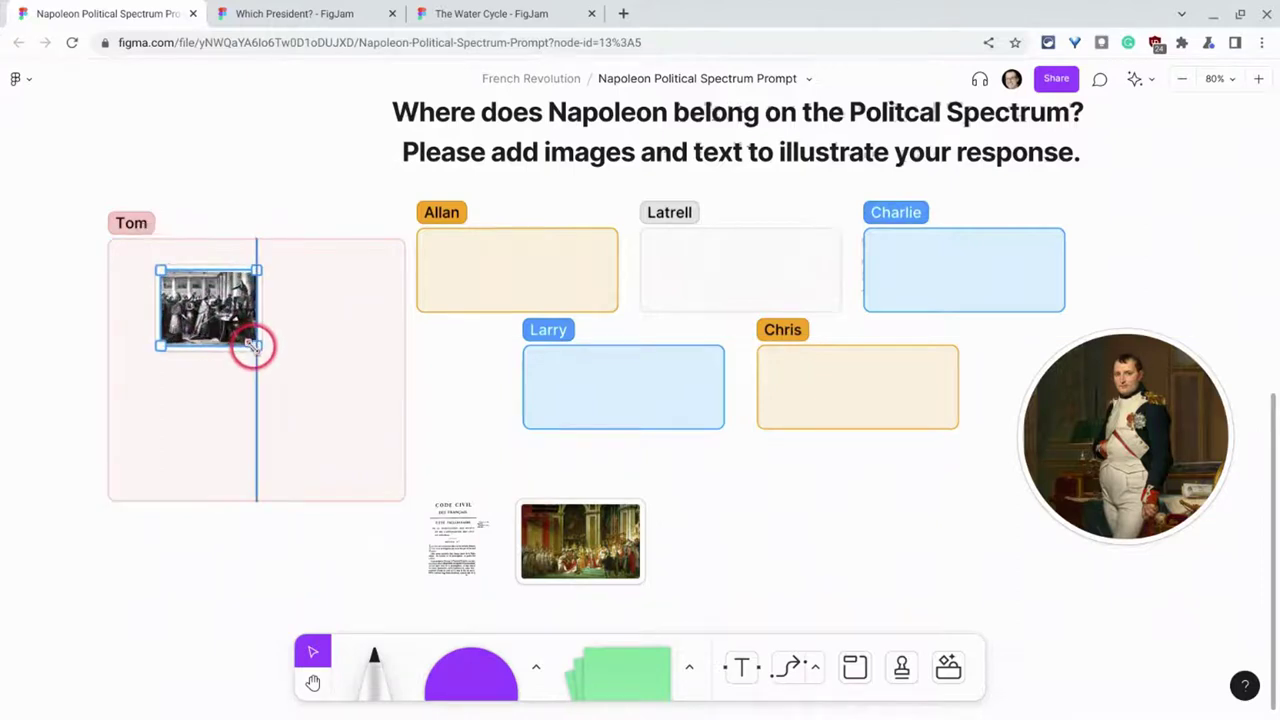
{"action": "left_click_drag", "start_coordinate": [430, 515], "coordinate": [266, 406]}
{"action": "left_click", "coordinate": [556, 548]}
{"action": "mouse_move", "coordinate": [556, 548]}
{"action": "left_mouse_down"}
{"action": "mouse_move", "coordinate": [183, 432]}
{"action": "mouse_move", "coordinate": [173, 441]}
{"action": "left_mouse_up"}
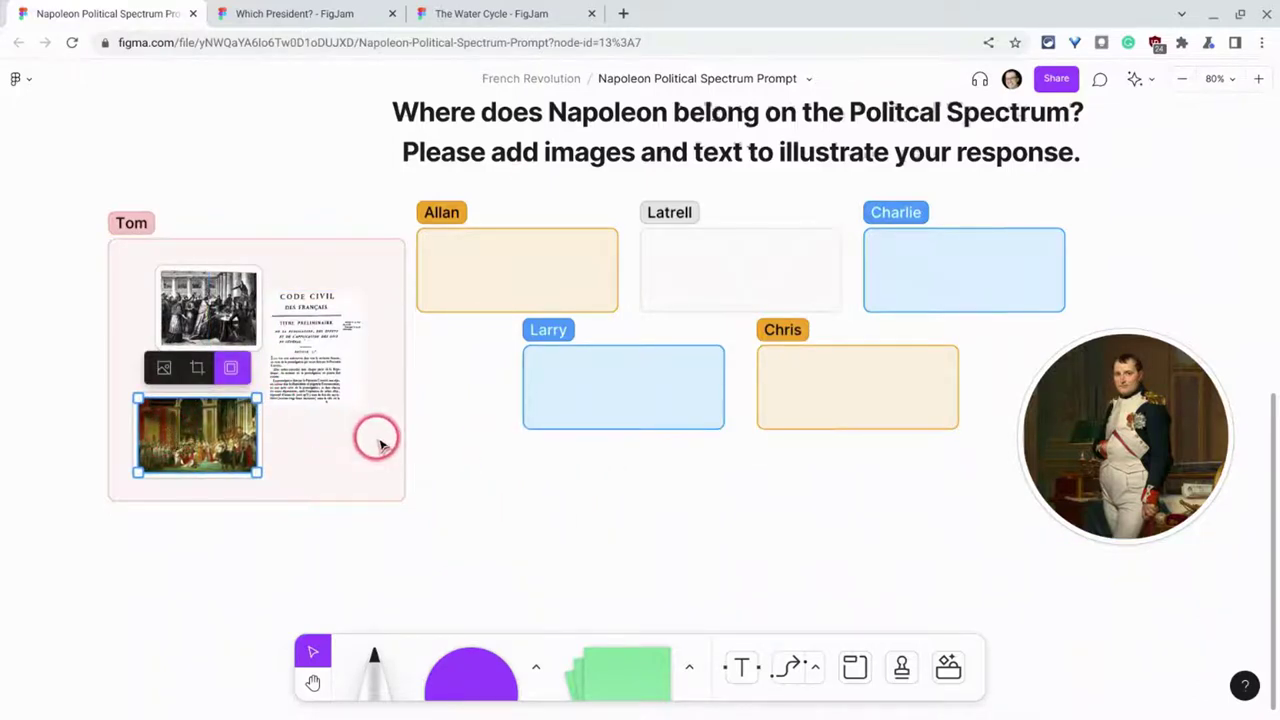
Add a text box reading 'Text' inside the Tom section
{"action": "scroll", "coordinate": [371, 437], "scroll_direction": "up", "scroll_amount": 5}
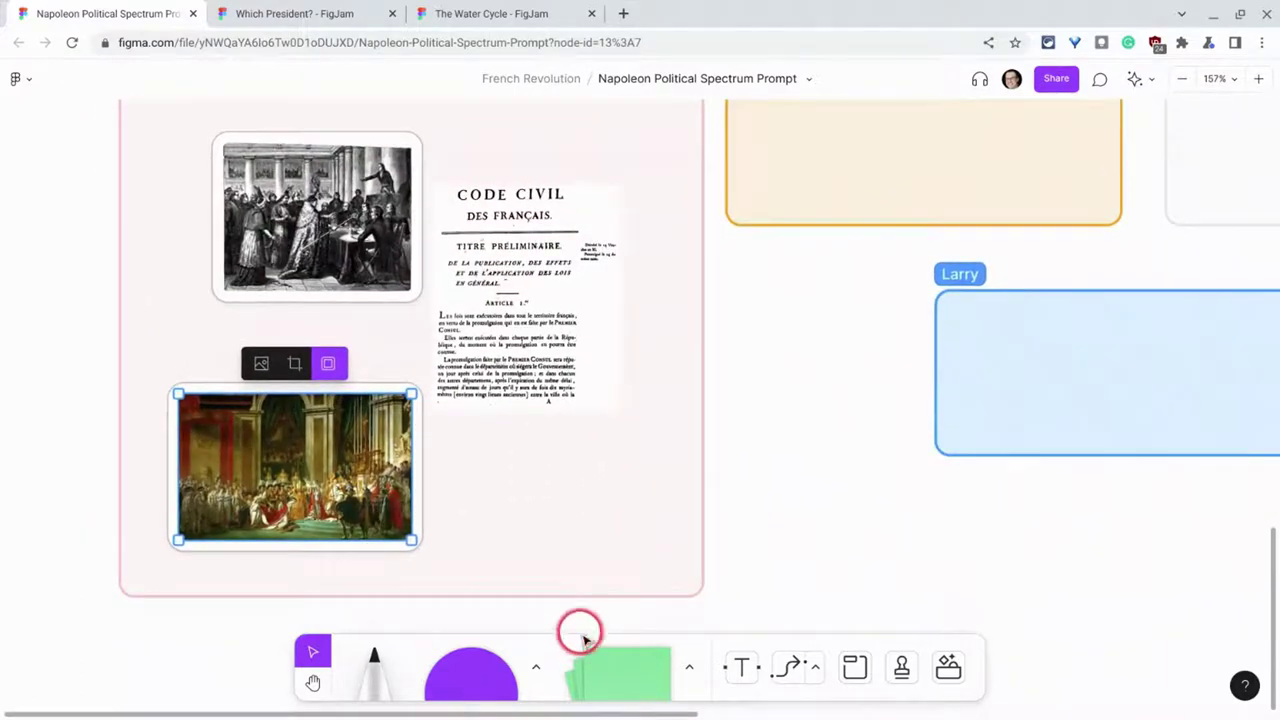
{"action": "left_click", "coordinate": [741, 667]}
{"action": "left_click", "coordinate": [520, 515]}
{"action": "type", "text": "Text"}
{"action": "key", "text": "Escape"}
Shift the Tom section left and switch to the Which President? board
{"action": "scroll", "coordinate": [815, 483], "scroll_direction": "down", "scroll_amount": 3, "text": "ctrl"}
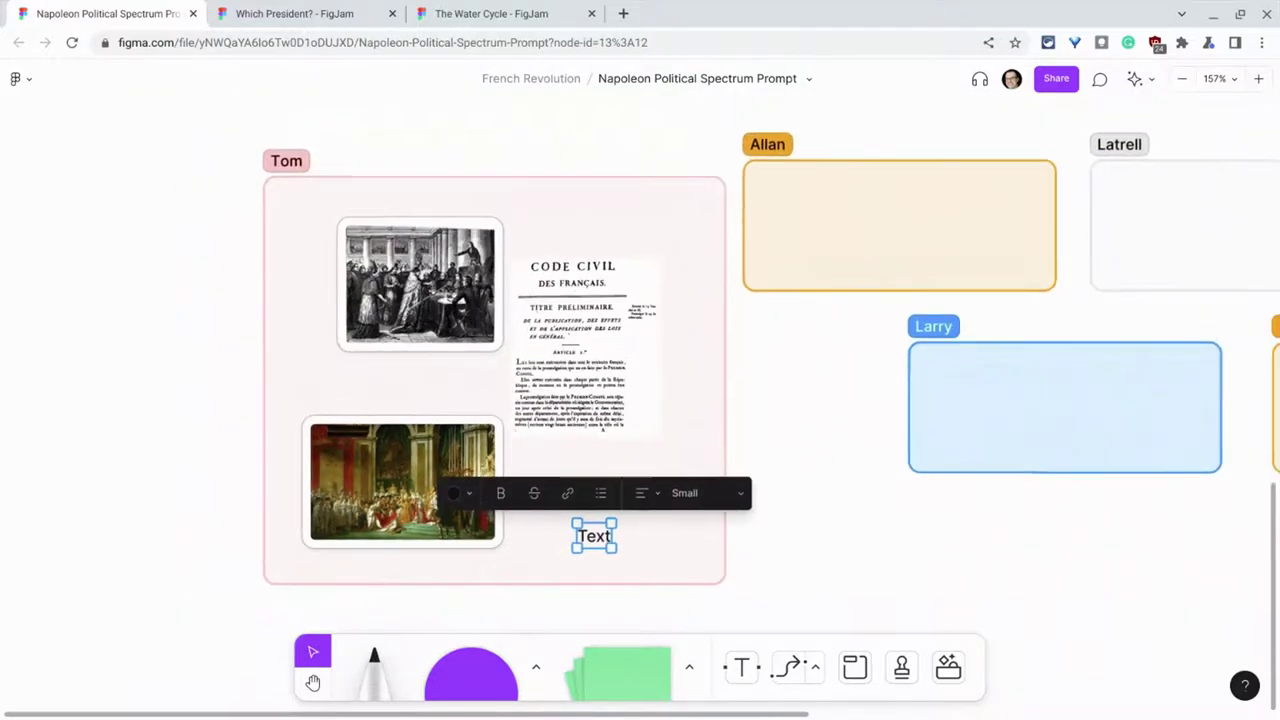
{"action": "left_click", "coordinate": [279, 166]}
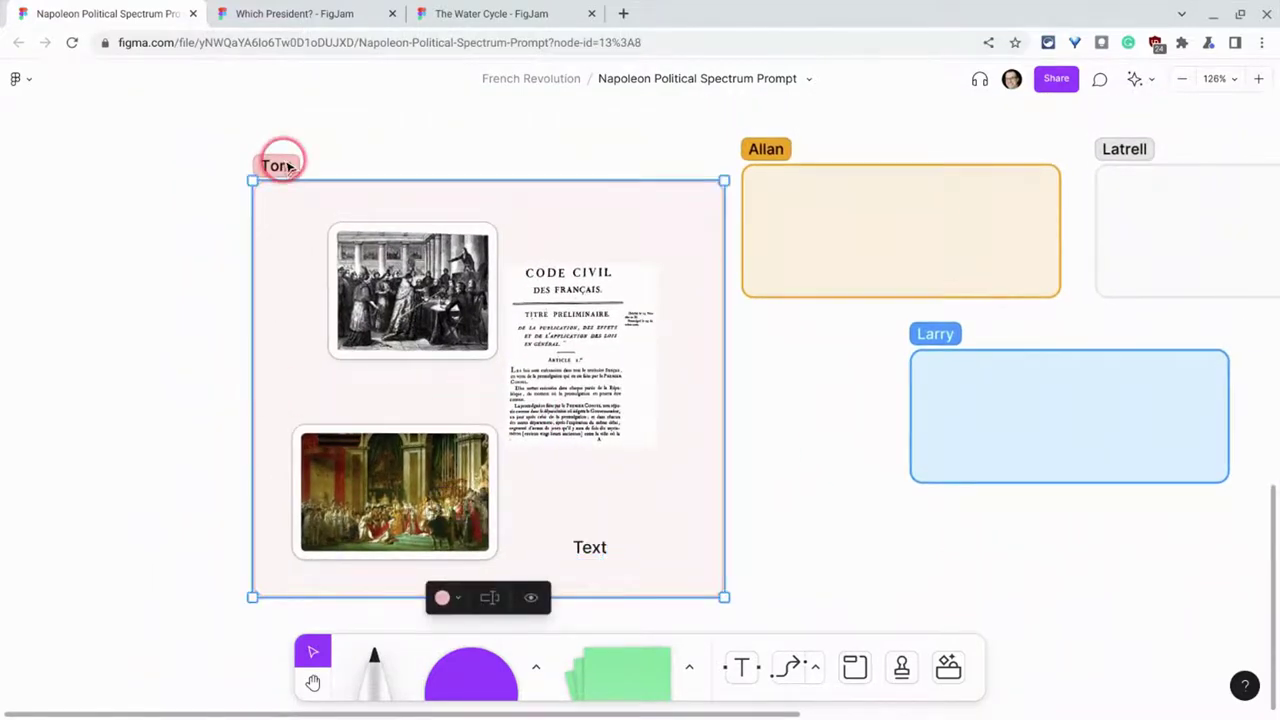
{"action": "left_click_drag", "start_coordinate": [358, 405], "coordinate": [237, 391]}
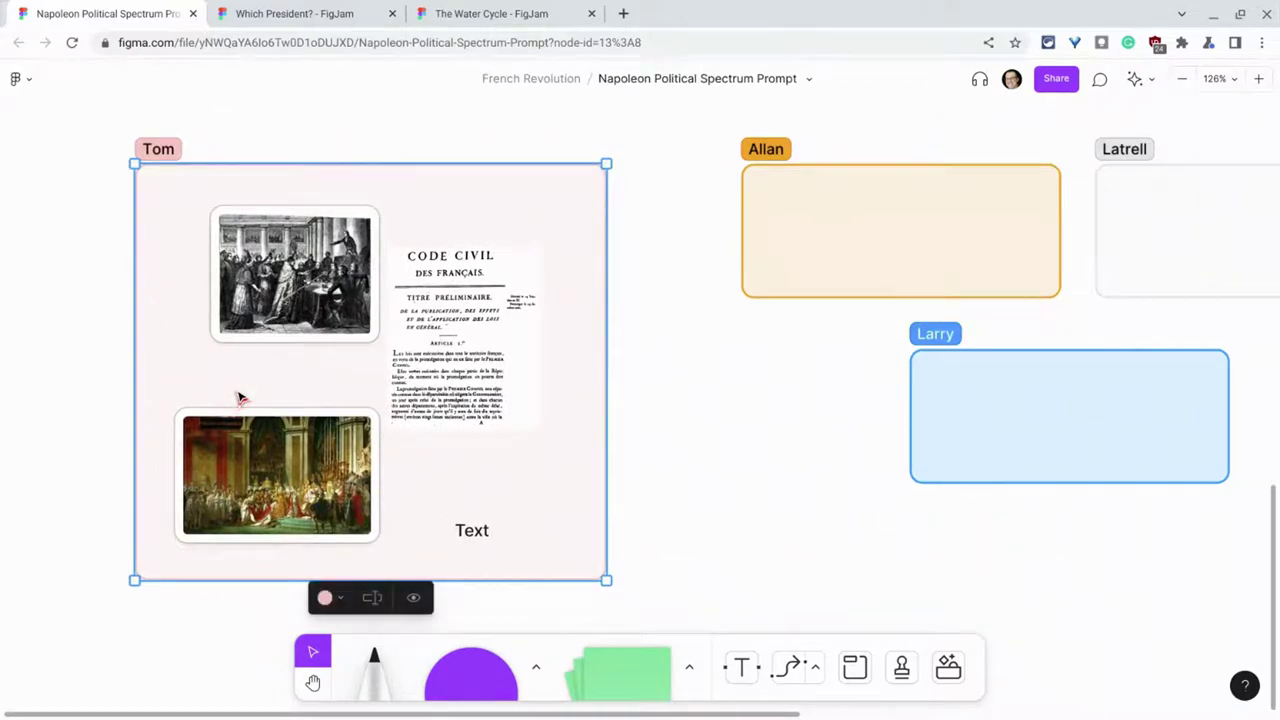
{"action": "left_click", "coordinate": [281, 19]}
Reveal the first section's hidden China, Soviet Union, Vietnamization and Watergate clues and zoom to it
{"action": "left_click", "coordinate": [409, 177]}
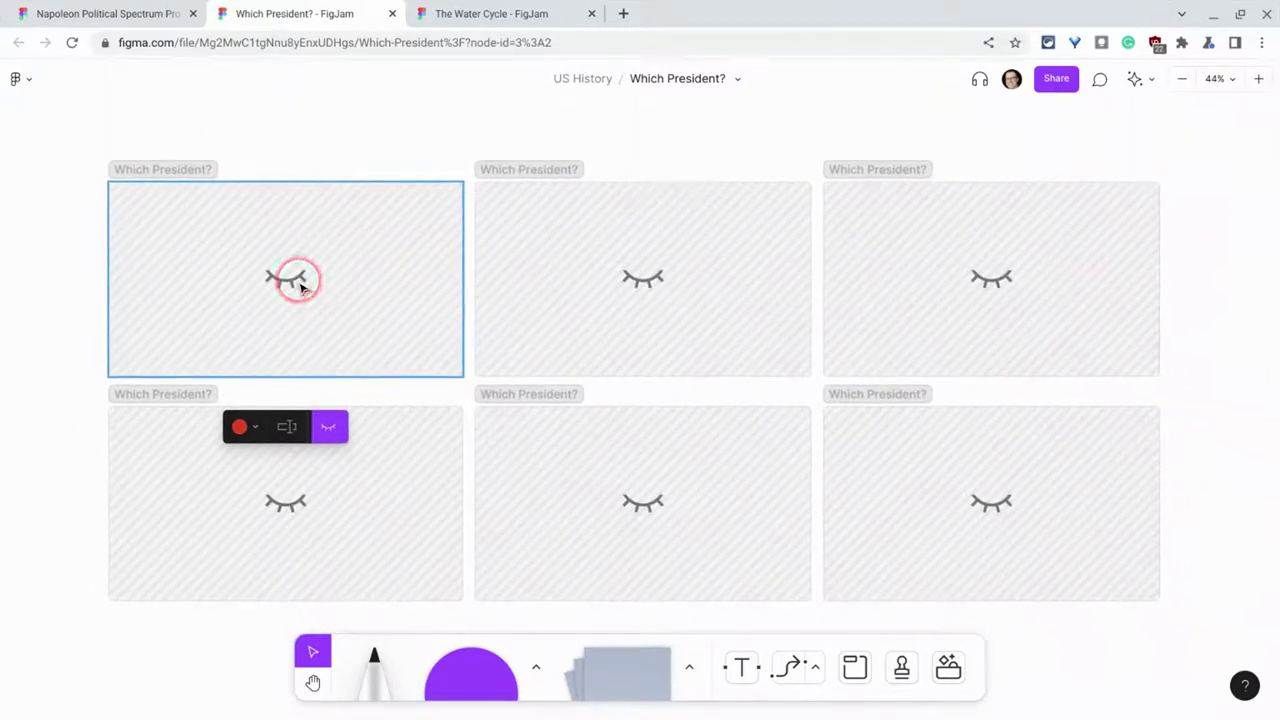
{"action": "left_click", "coordinate": [328, 428]}
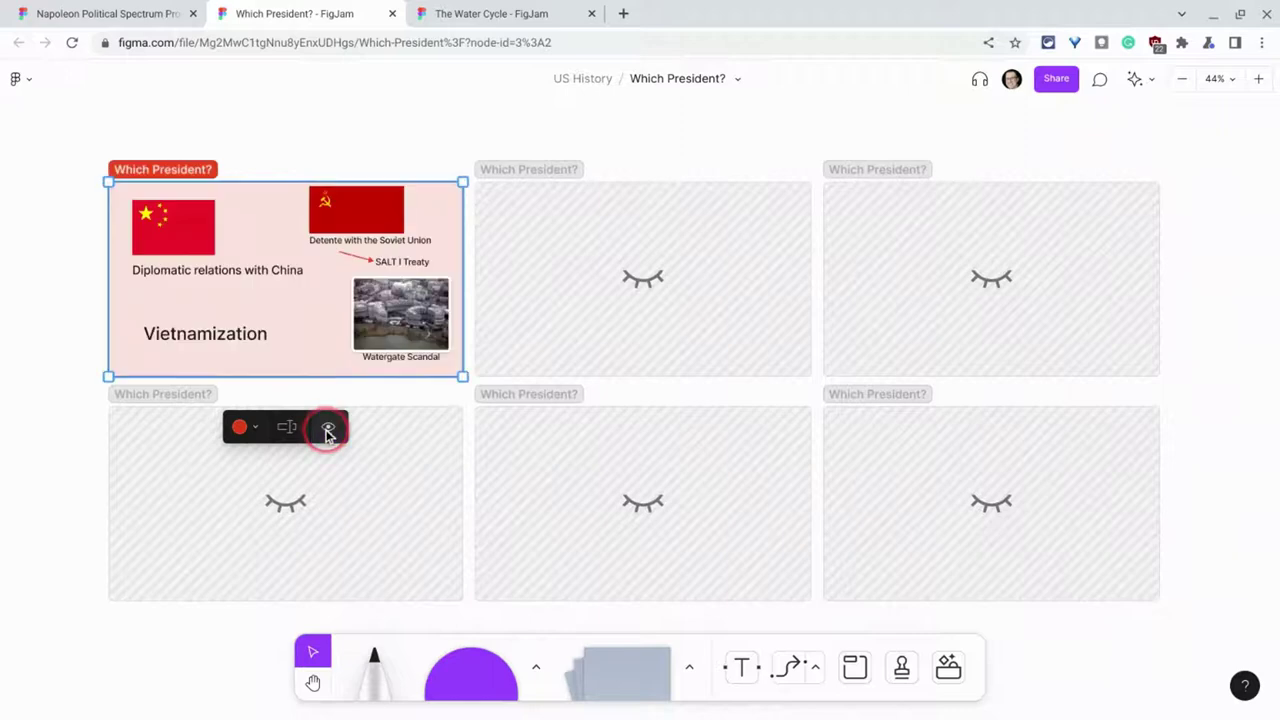
{"action": "key", "text": "shift+2"}
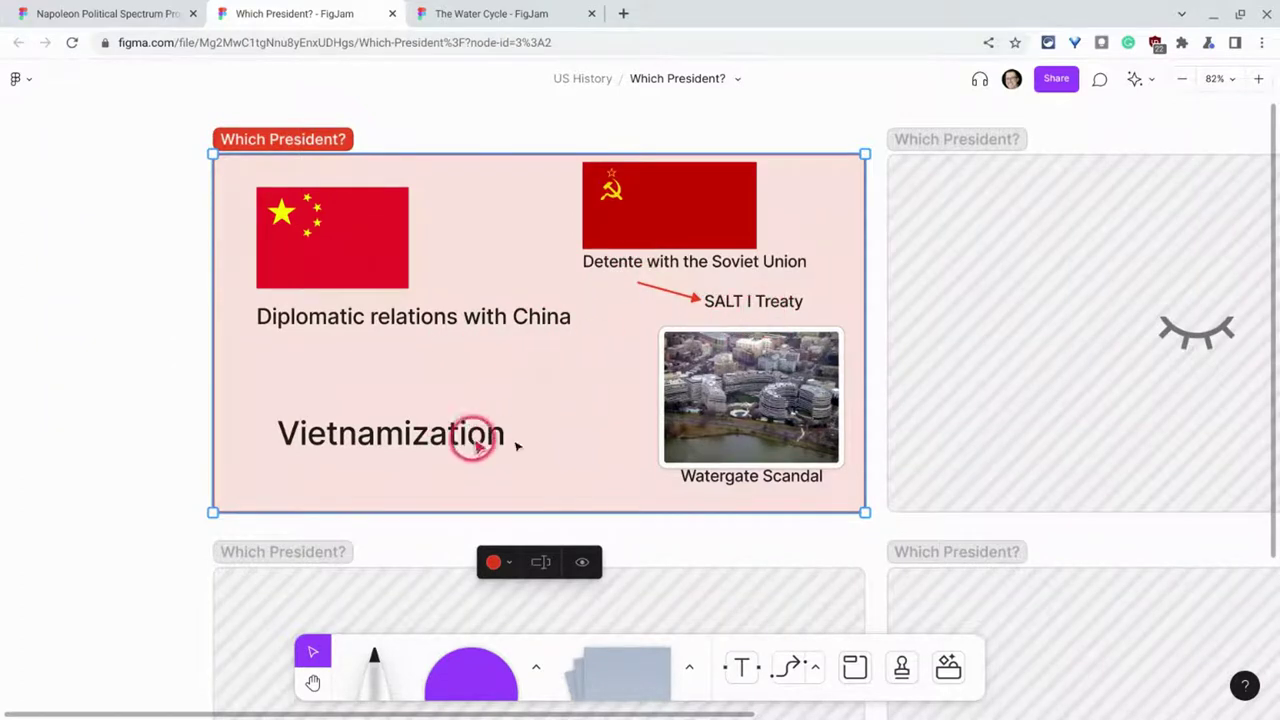
Rename the revealed first section to Nixon
{"action": "double_click", "coordinate": [310, 141]}
{"action": "type", "text": "Nixon"}
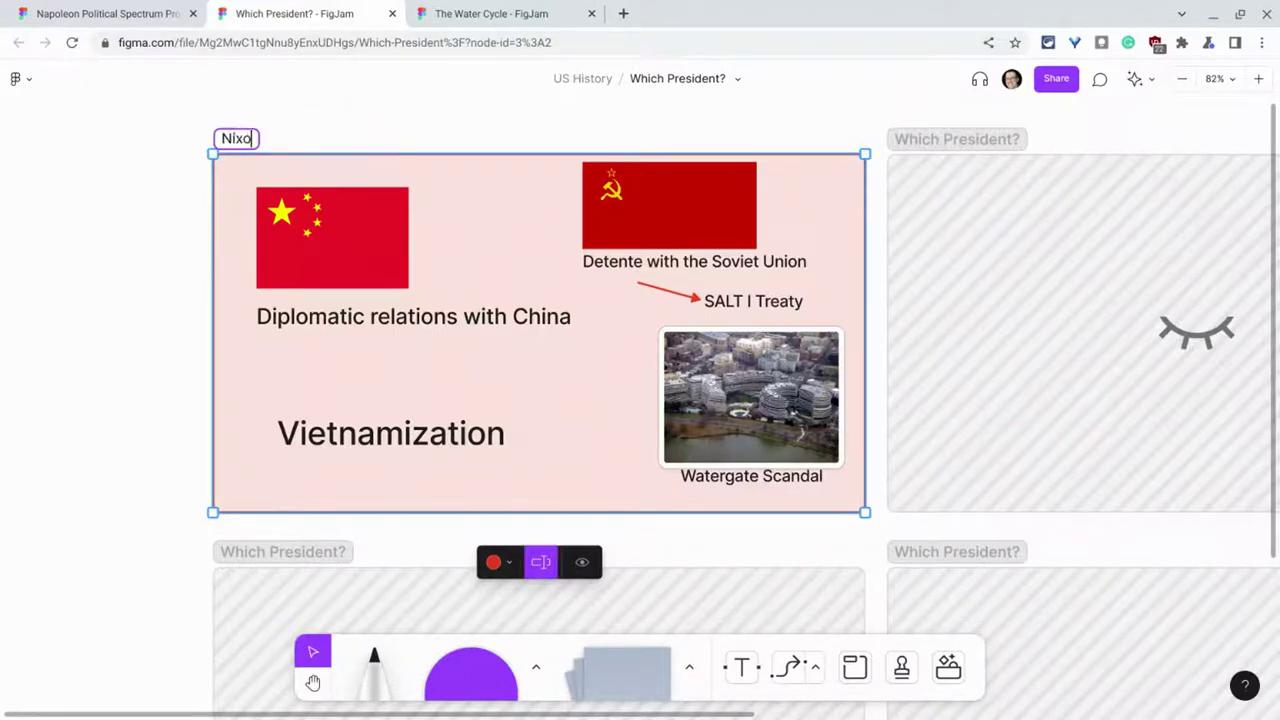
{"action": "key", "text": "Return"}
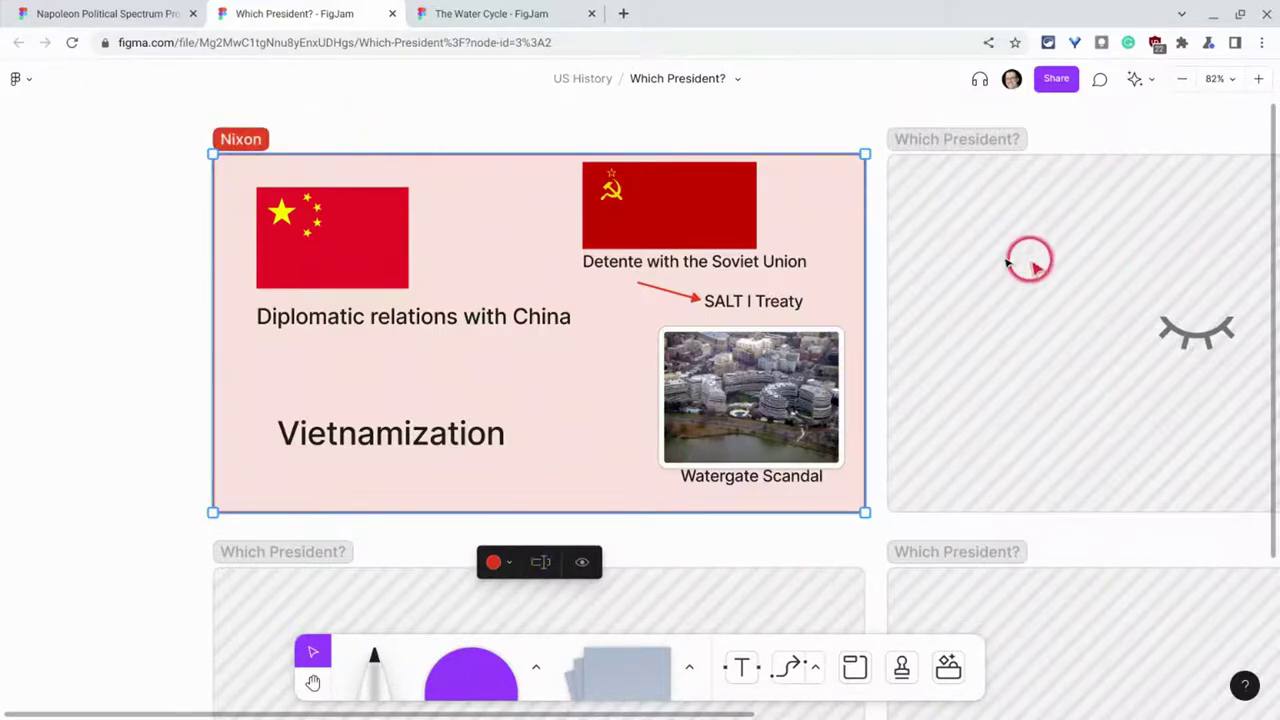
{"action": "left_click", "coordinate": [1029, 257]}
{"action": "left_click", "coordinate": [315, 680]}
Reveal the second section's Pearl Harbor, New Deal and Frances Perkins clues and title it FDR
{"action": "left_click_drag", "start_coordinate": [866, 380], "coordinate": [471, 378]}
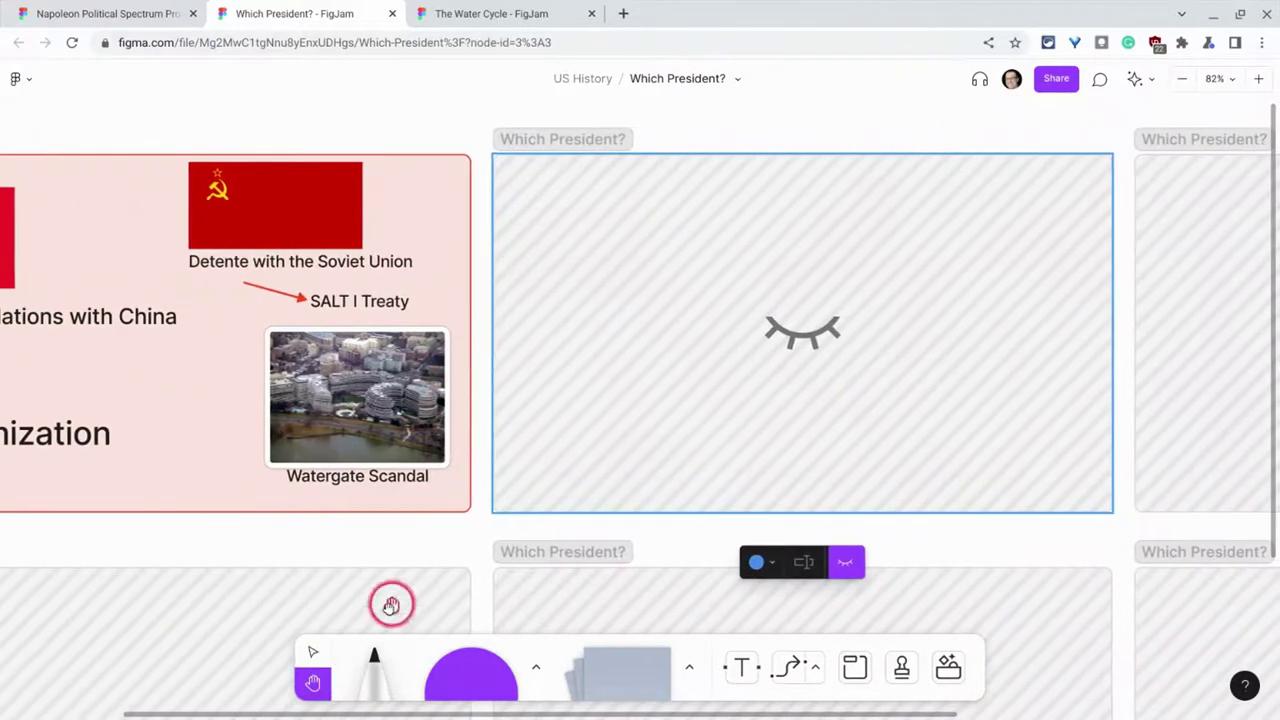
{"action": "left_click", "coordinate": [312, 652]}
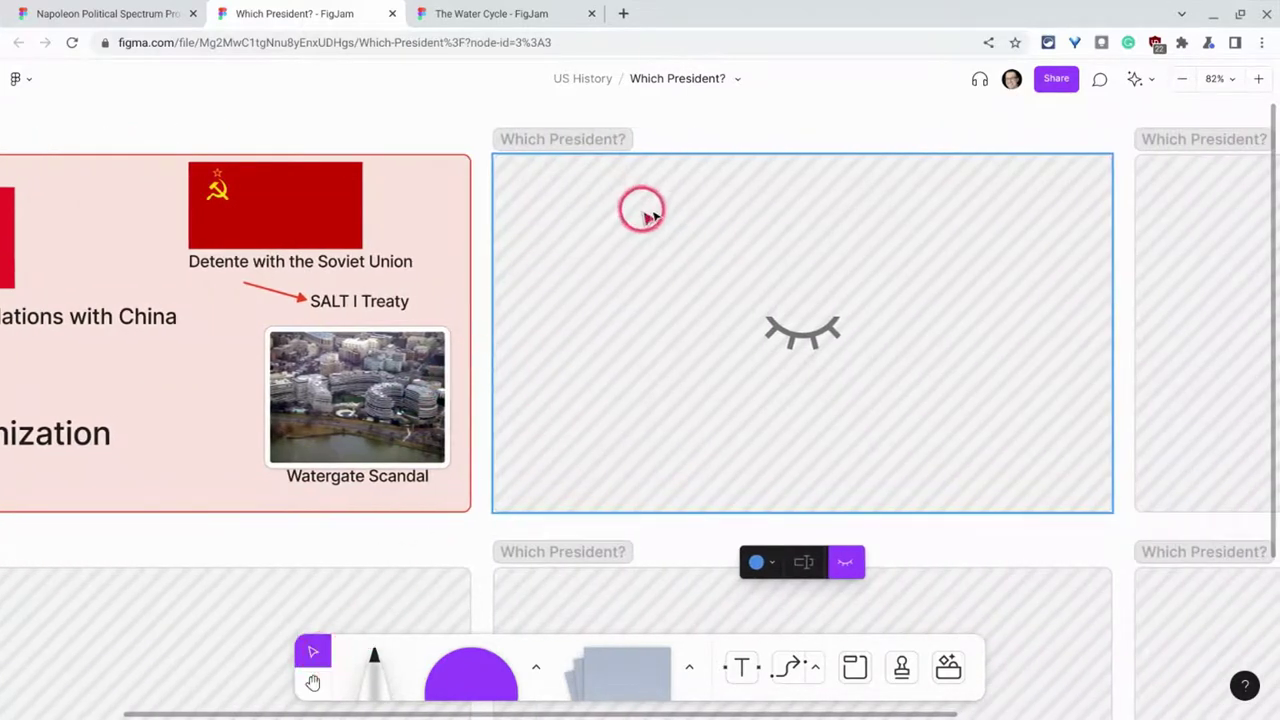
{"action": "left_click", "coordinate": [845, 562]}
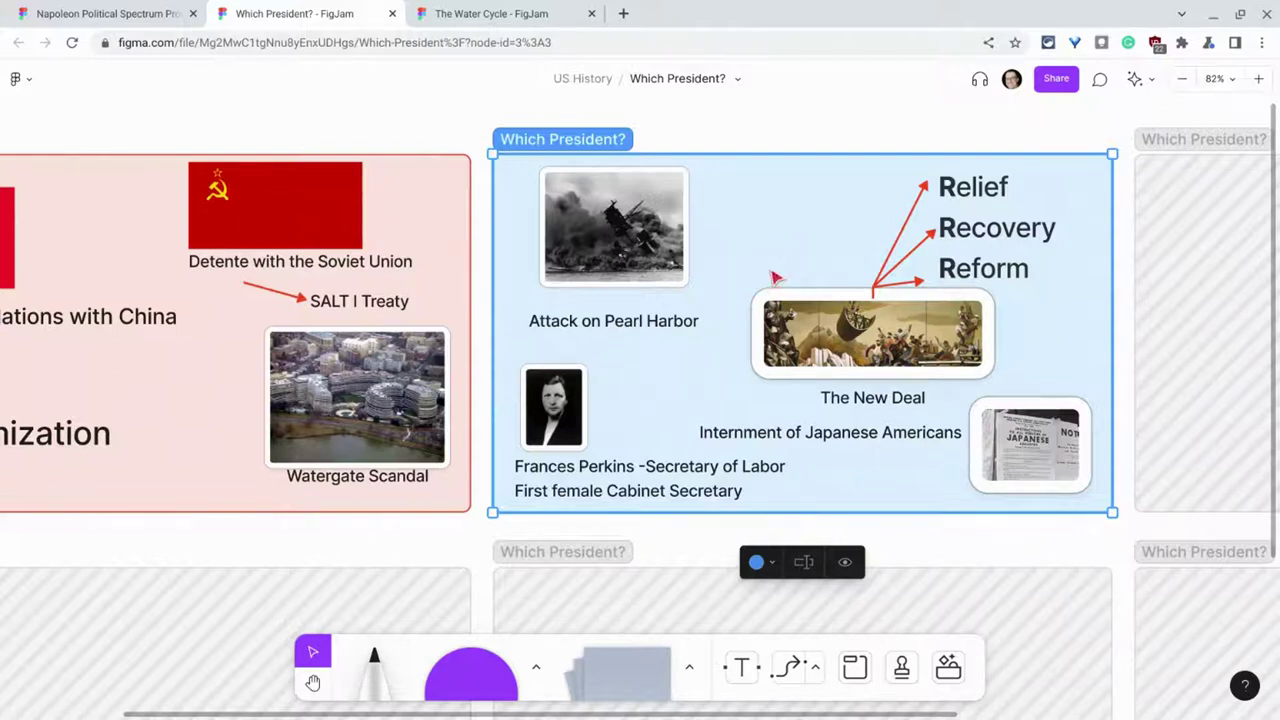
{"action": "left_click", "coordinate": [597, 147]}
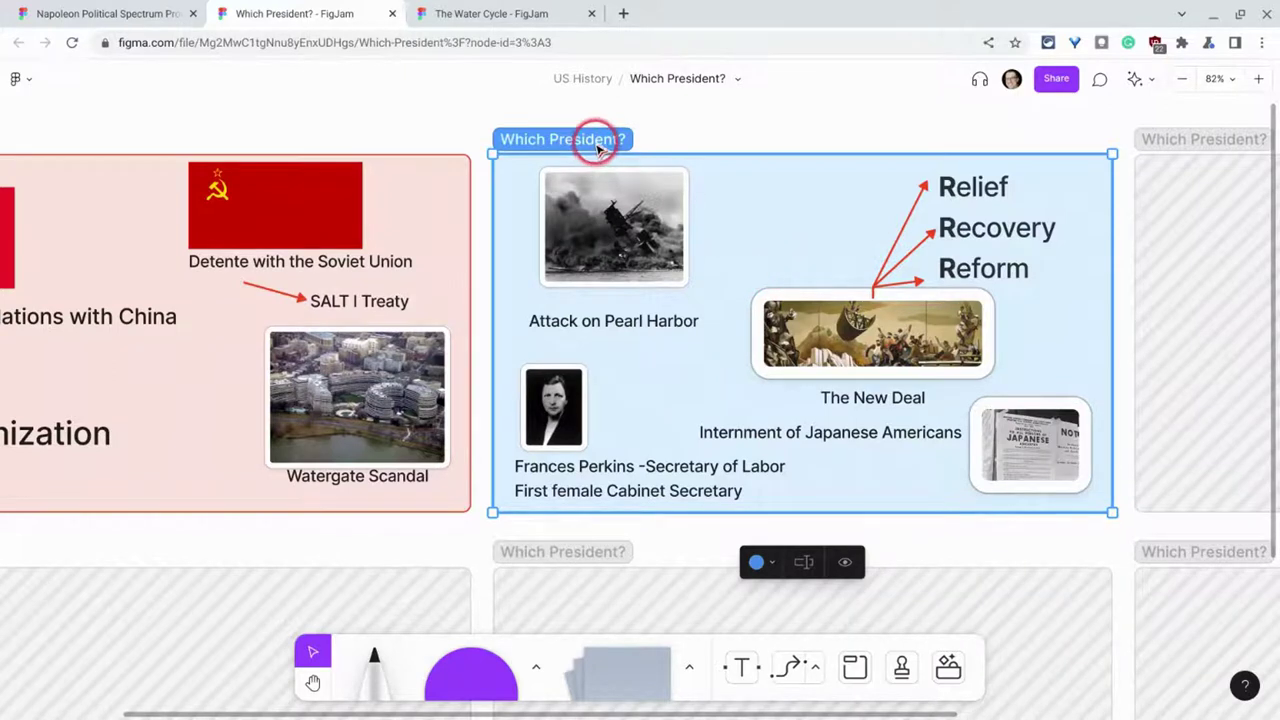
{"action": "left_click", "coordinate": [597, 147]}
{"action": "type", "text": "FDR"}
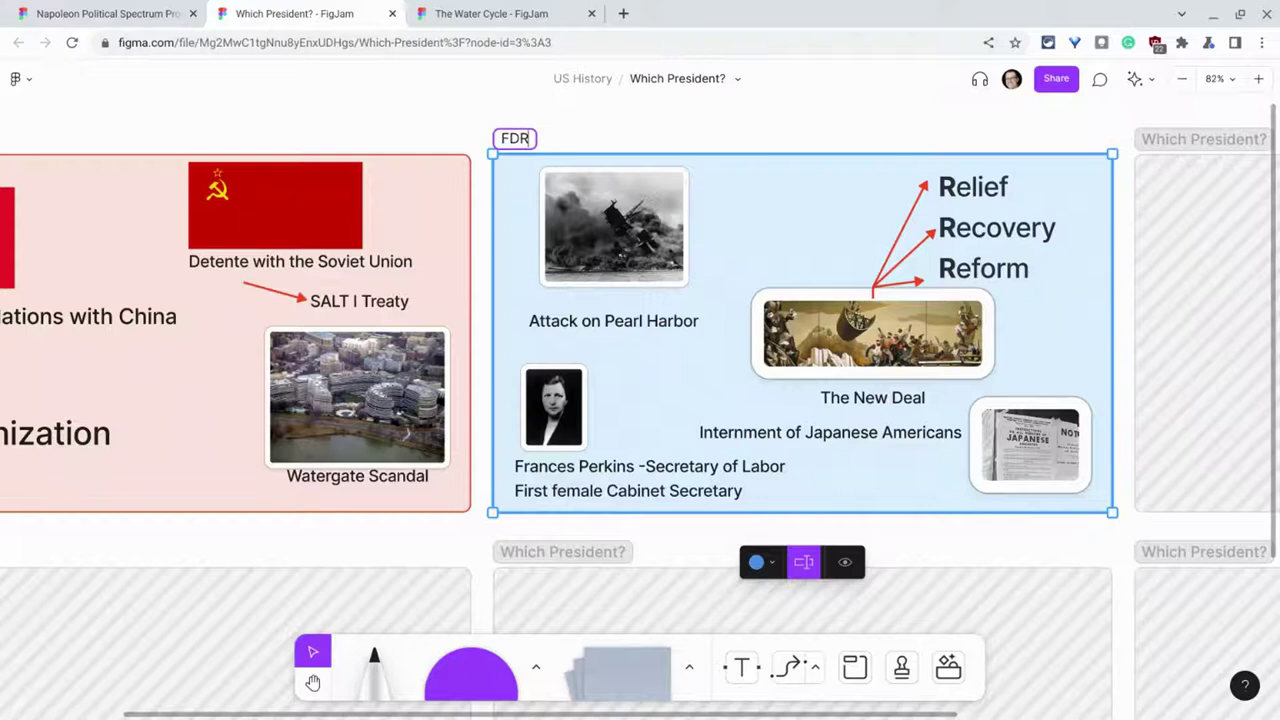
{"action": "left_click", "coordinate": [600, 106]}
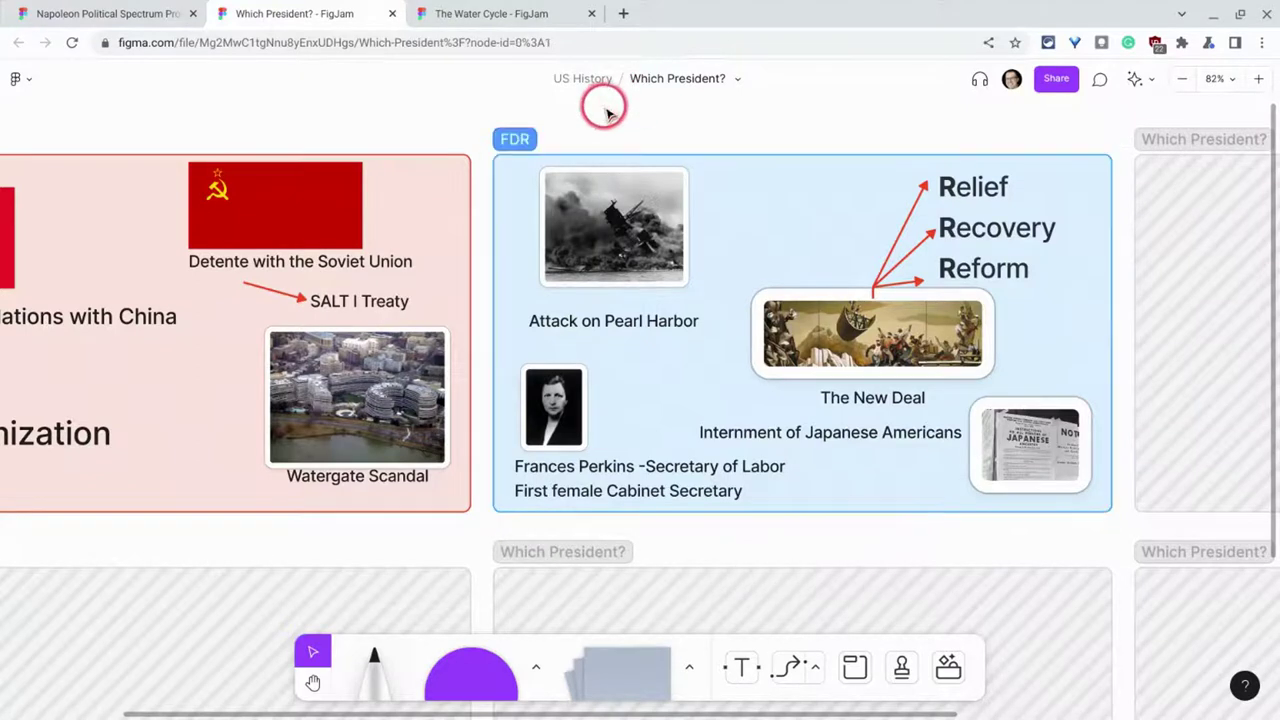
Open The Water Cycle board and check the background image's Lock/Unlock option without changes
{"action": "left_click", "coordinate": [521, 20]}
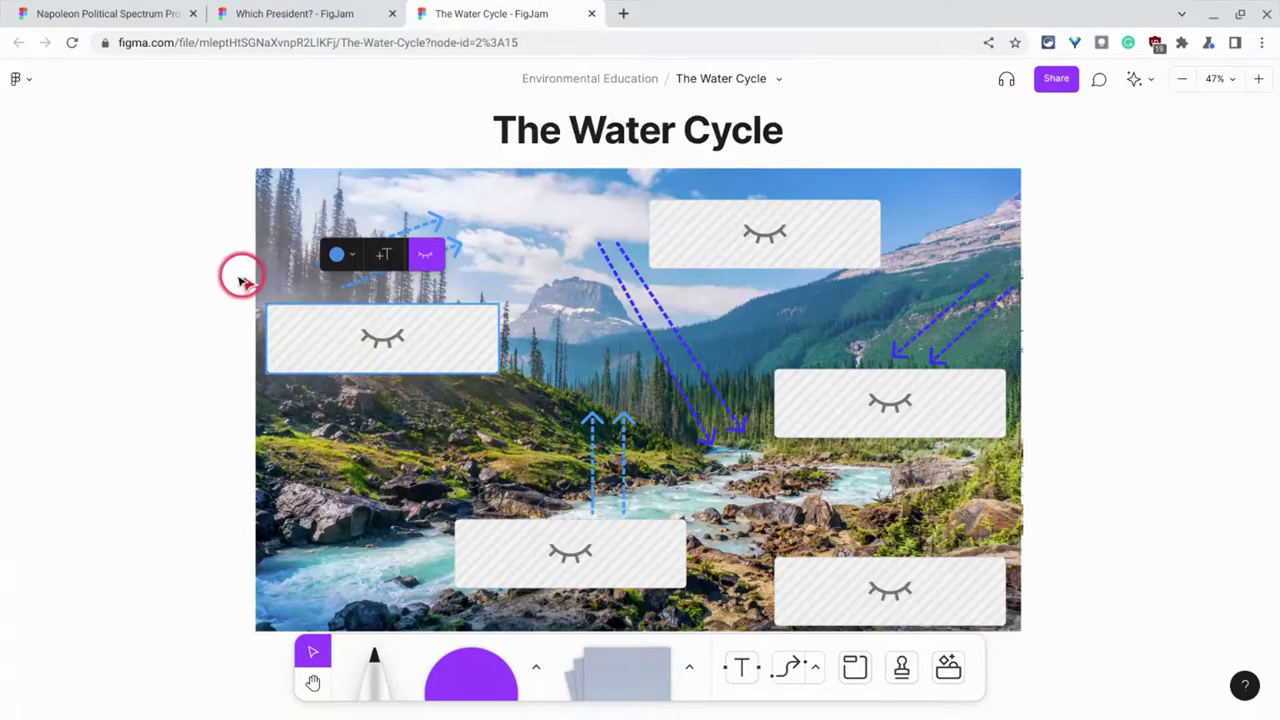
{"action": "left_click", "coordinate": [190, 278]}
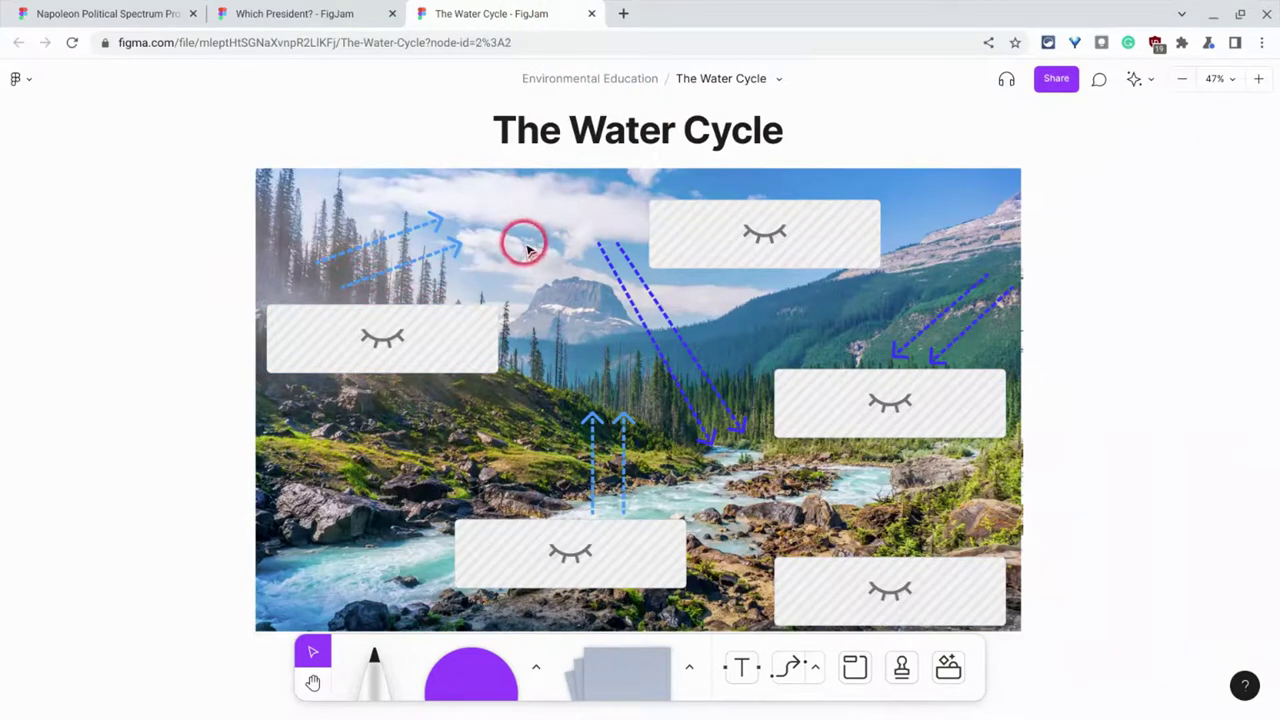
{"action": "right_click", "coordinate": [512, 241]}
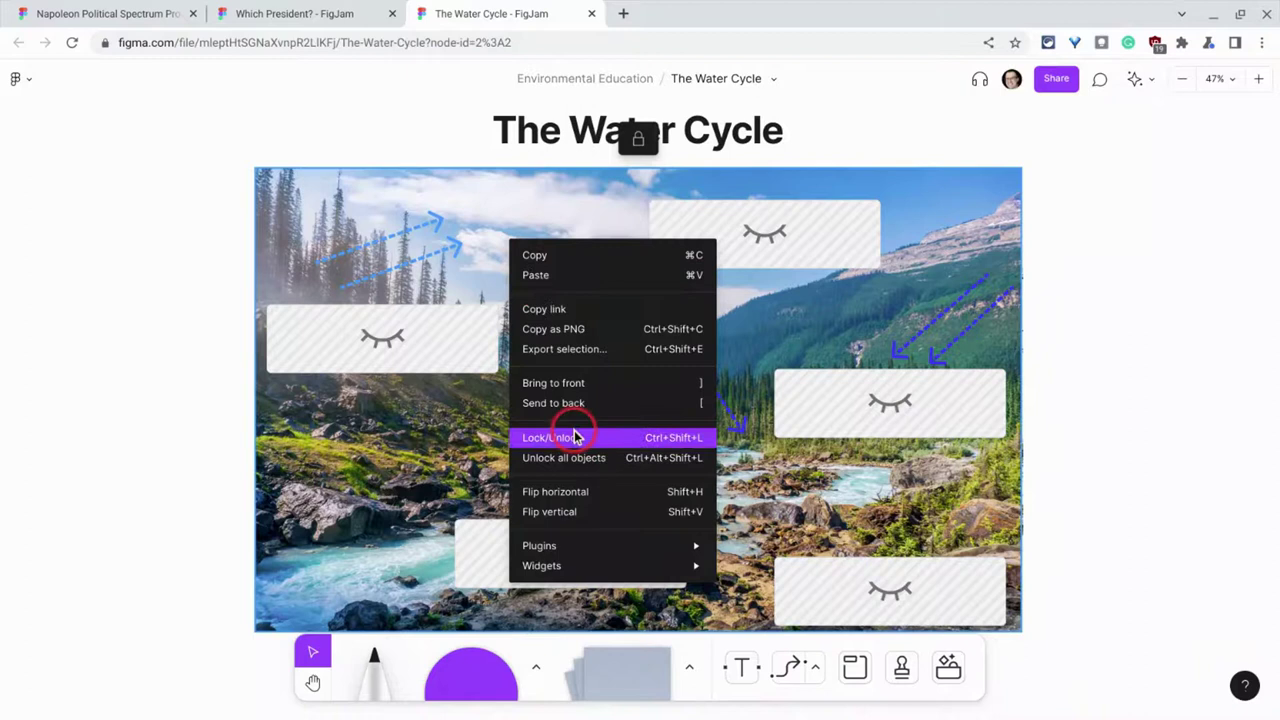
{"action": "left_click", "coordinate": [193, 408]}
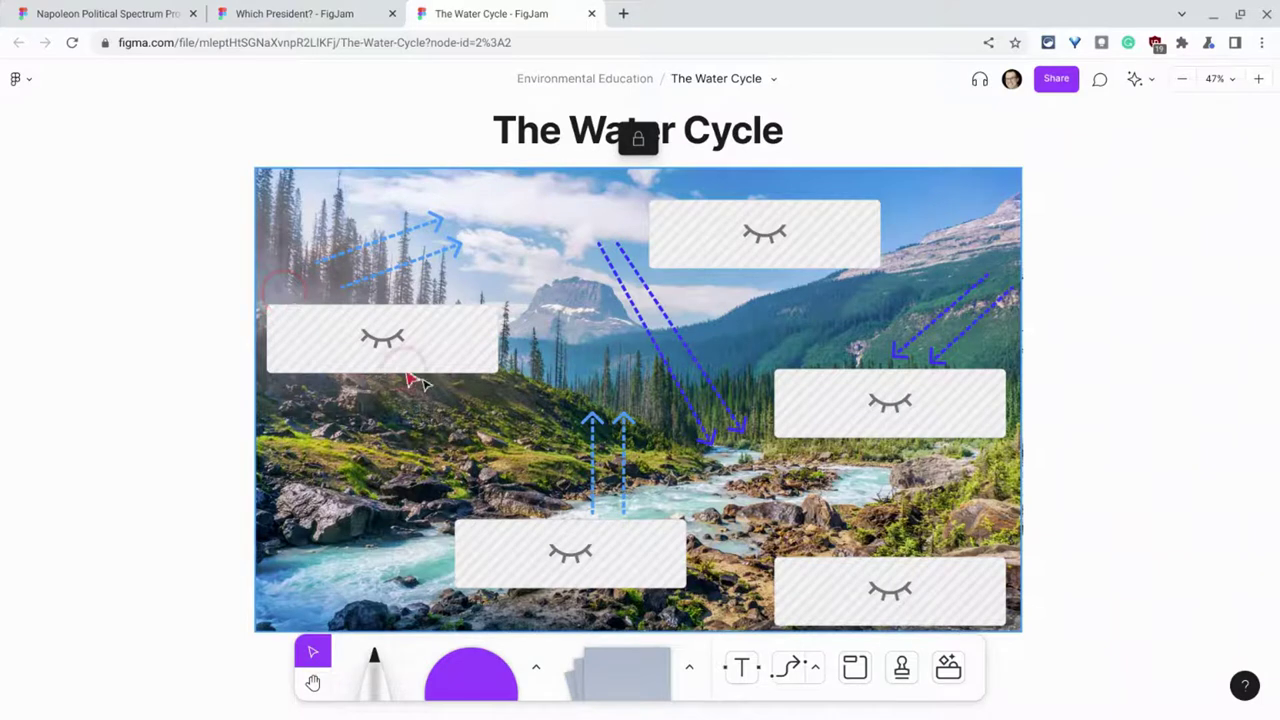
Uncover the Evaporation, Transpiration from Plants and Precipitation labels on the landscape image
{"action": "left_click", "coordinate": [605, 549]}
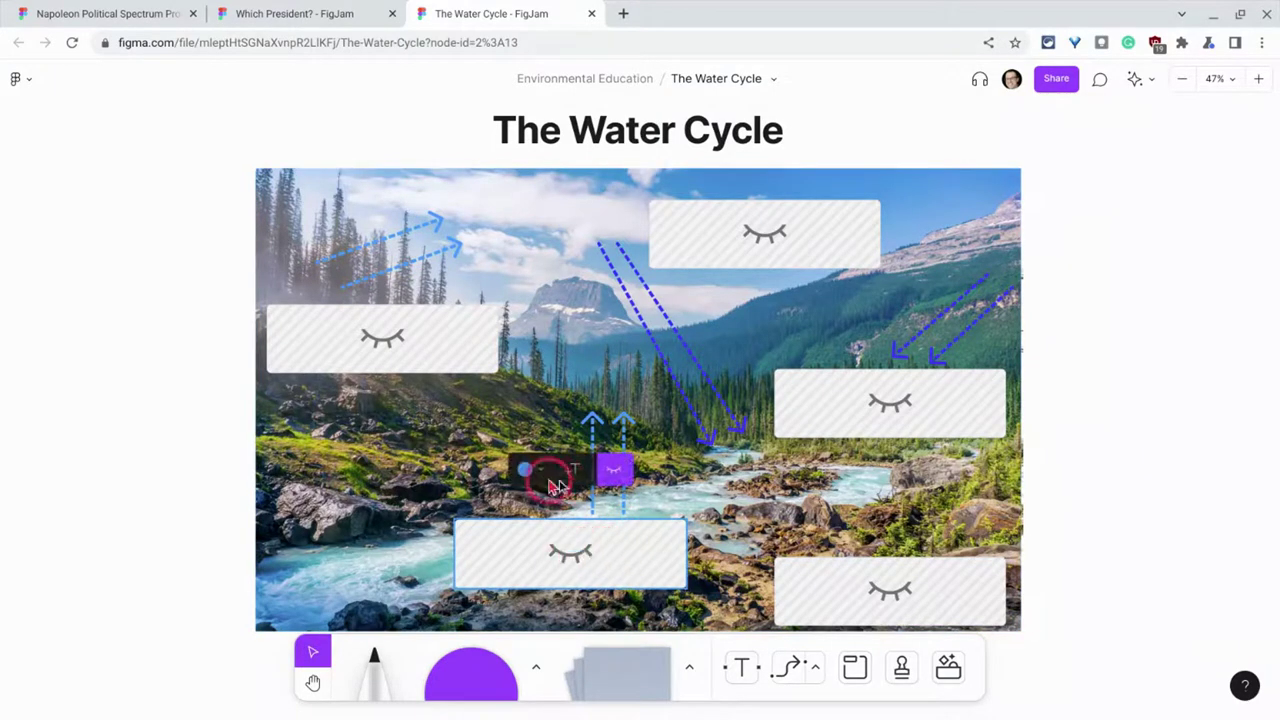
{"action": "left_click", "coordinate": [614, 470]}
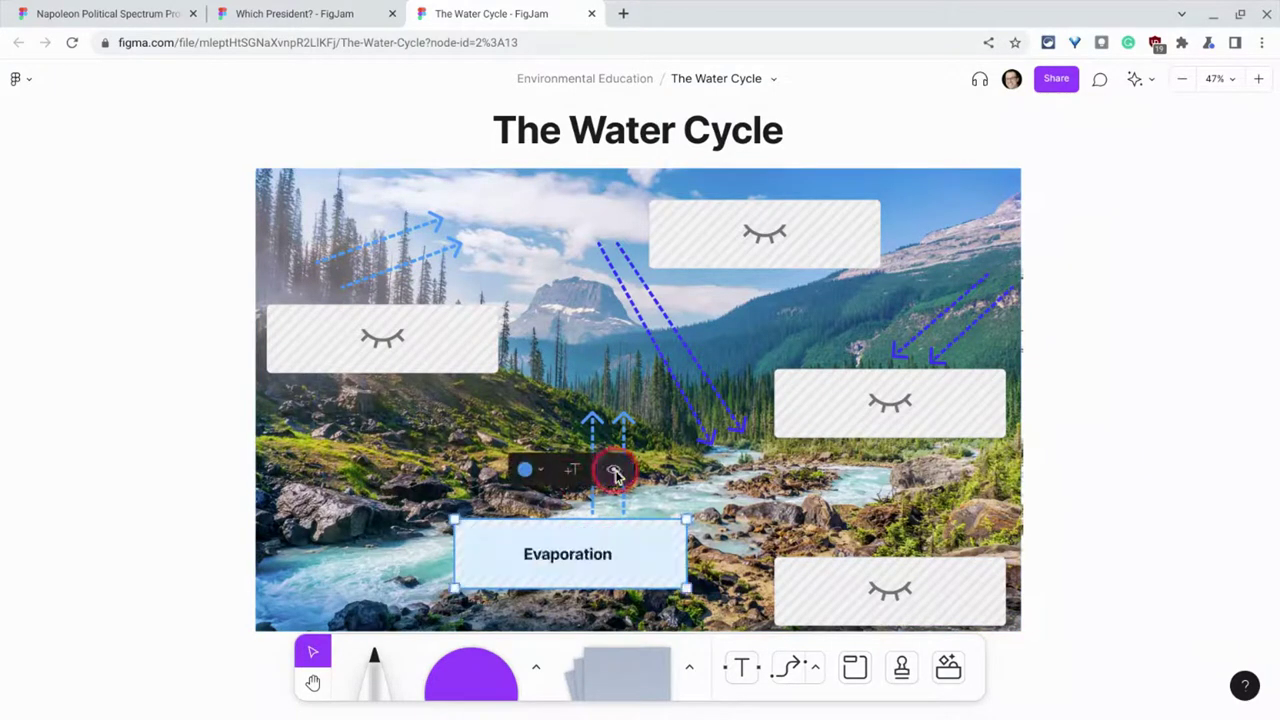
{"action": "left_click", "coordinate": [371, 332]}
{"action": "left_click", "coordinate": [424, 260]}
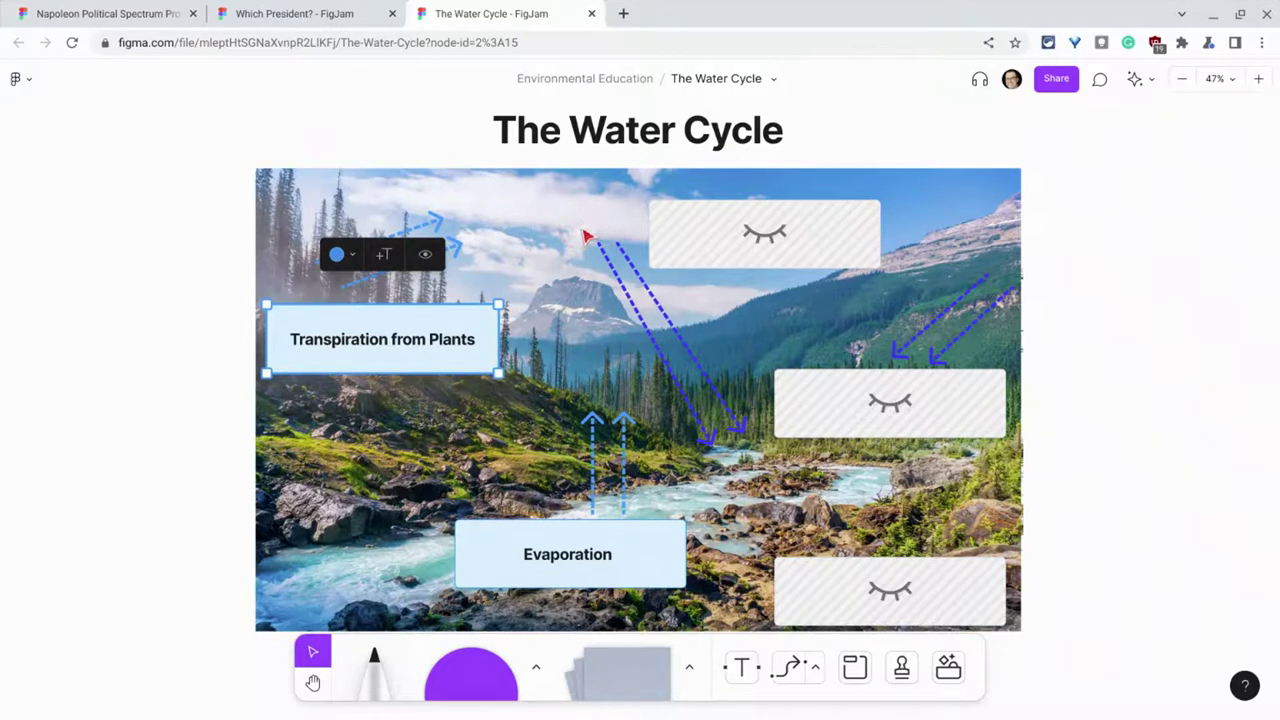
{"action": "left_click", "coordinate": [748, 226]}
{"action": "left_click", "coordinate": [808, 150]}
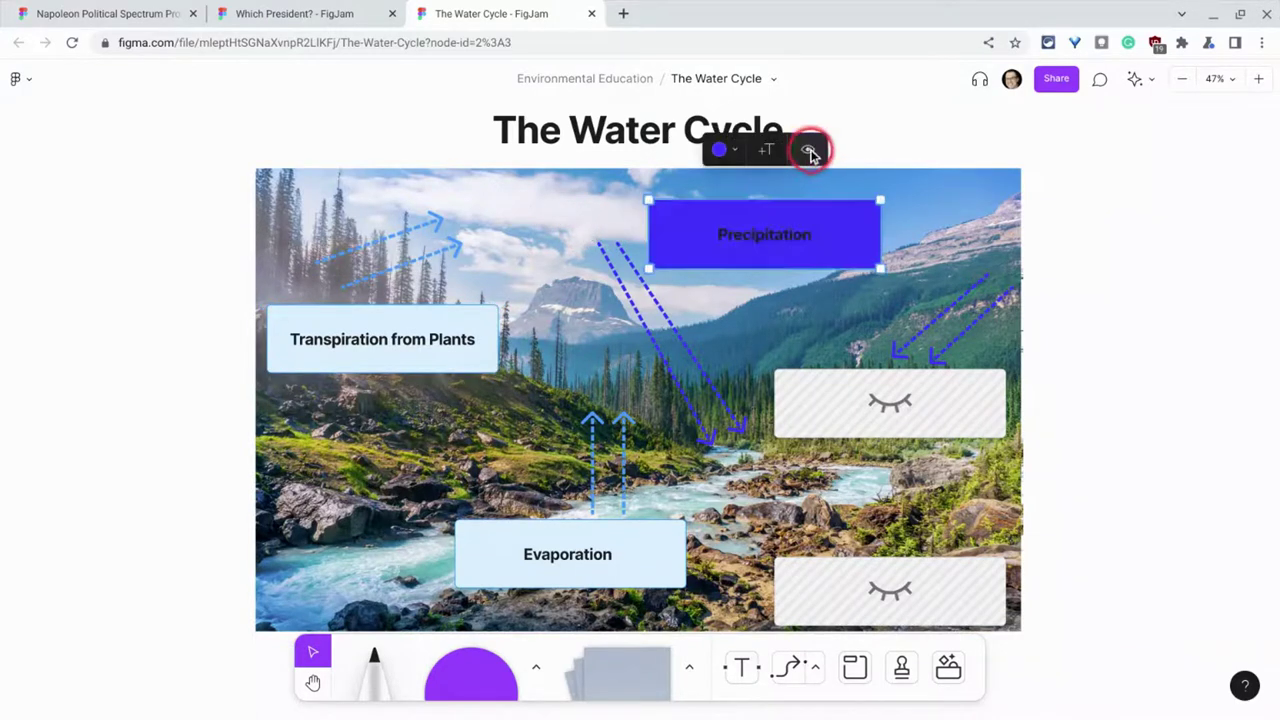